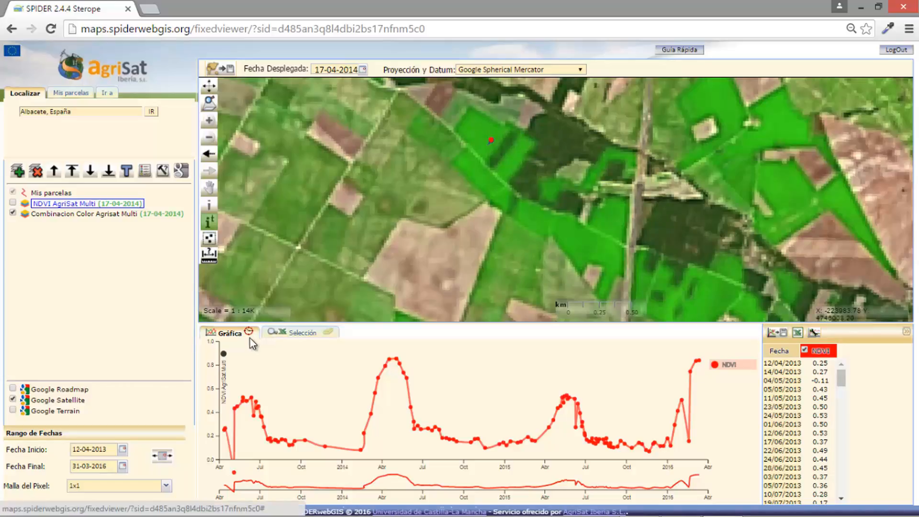
# Step: Hide the green NDVI series on the time-series chart and show it again
pyautogui.click(249, 336)
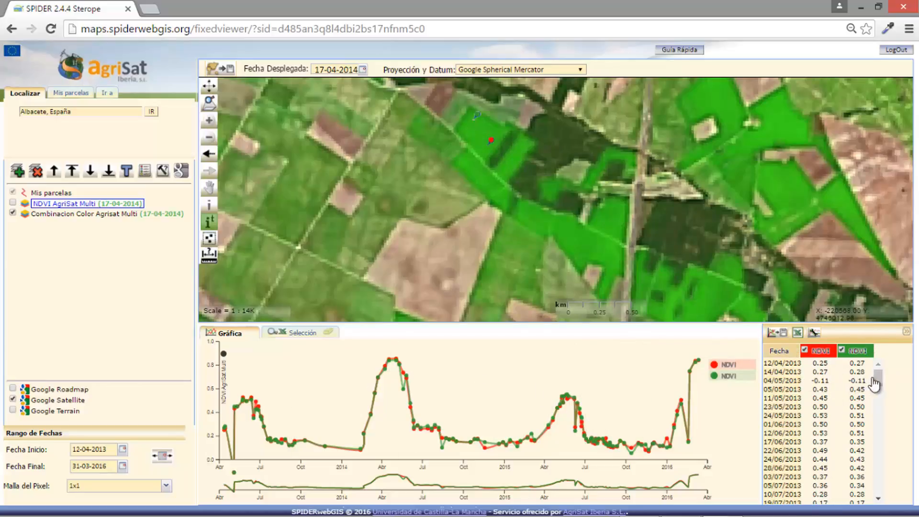
pyautogui.moveTo(881, 386)
pyautogui.mouseDown()
pyautogui.moveTo(881, 495)
pyautogui.moveTo(880, 373)
pyautogui.mouseUp()
pyautogui.moveTo(877, 379)
pyautogui.mouseDown()
pyautogui.moveTo(878, 389)
pyautogui.moveTo(878, 374)
pyautogui.mouseUp()
pyautogui.click(841, 351)
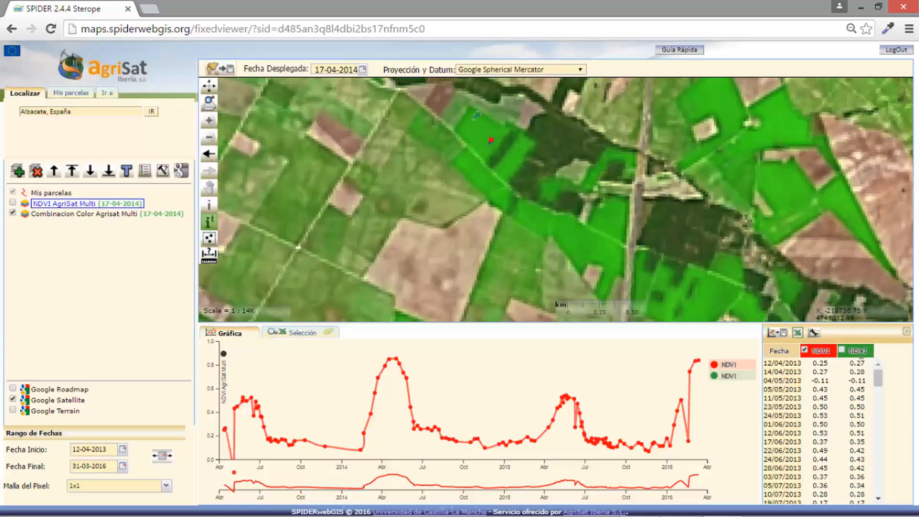
pyautogui.click(842, 351)
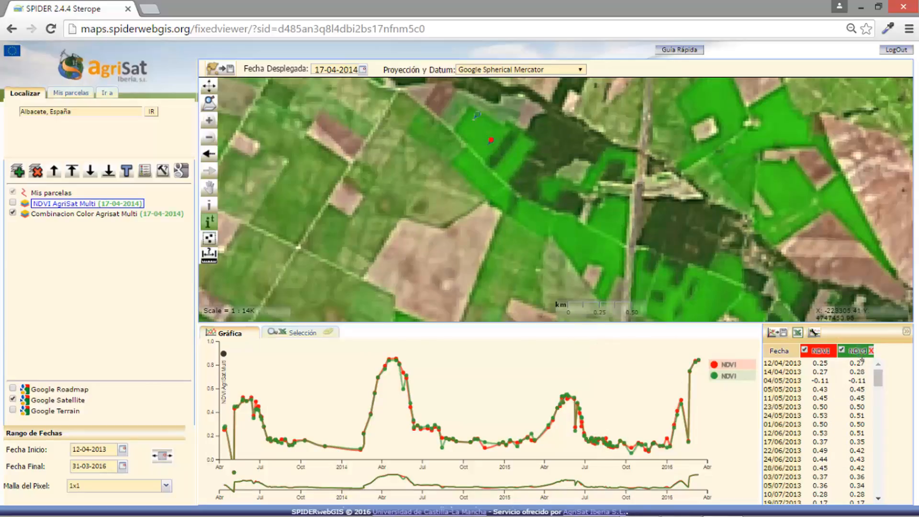
# Step: Remove the green NDVI series from the chart and connect the blue NDVI series' points with a line
pyautogui.moveTo(870, 353)
pyautogui.click(871, 353)
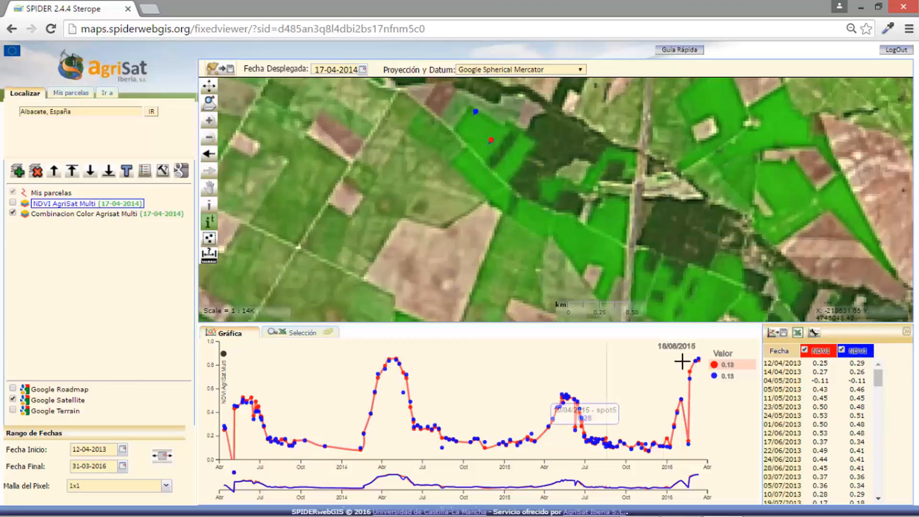
pyautogui.click(715, 378)
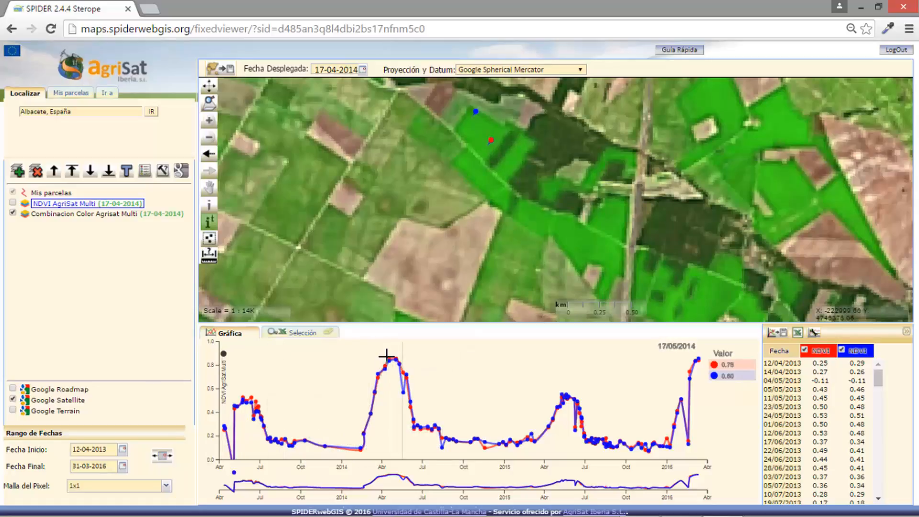
# Step: Inspect the dates and NDVI values of both series along the winter and spring 2014 growth curve
pyautogui.moveTo(400, 357)
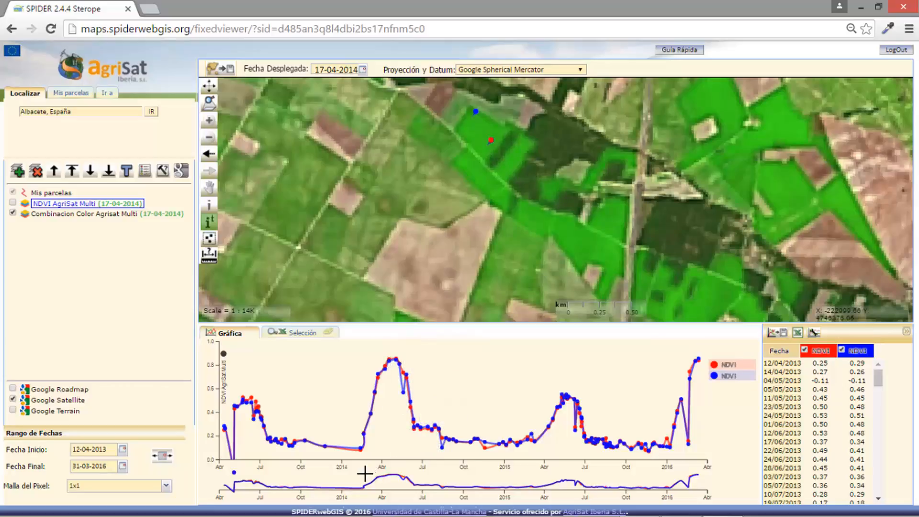
pyautogui.moveTo(446, 443)
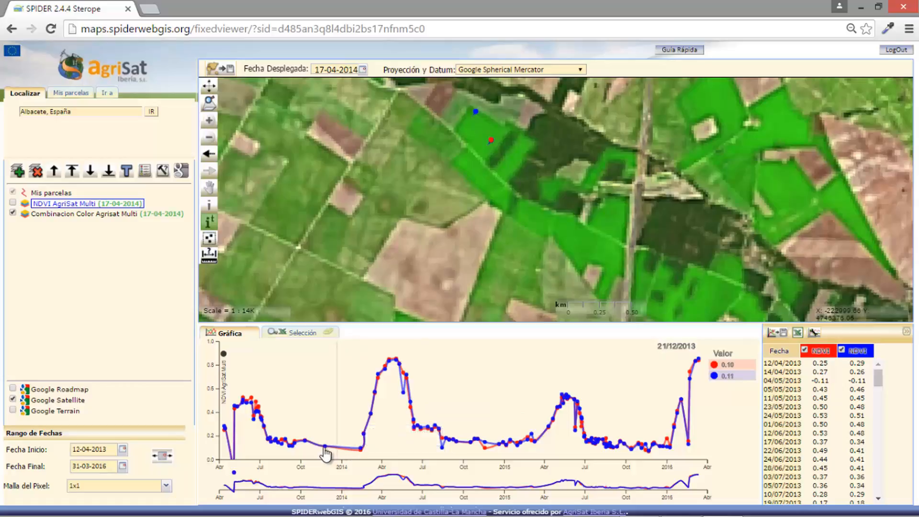
pyautogui.moveTo(361, 449)
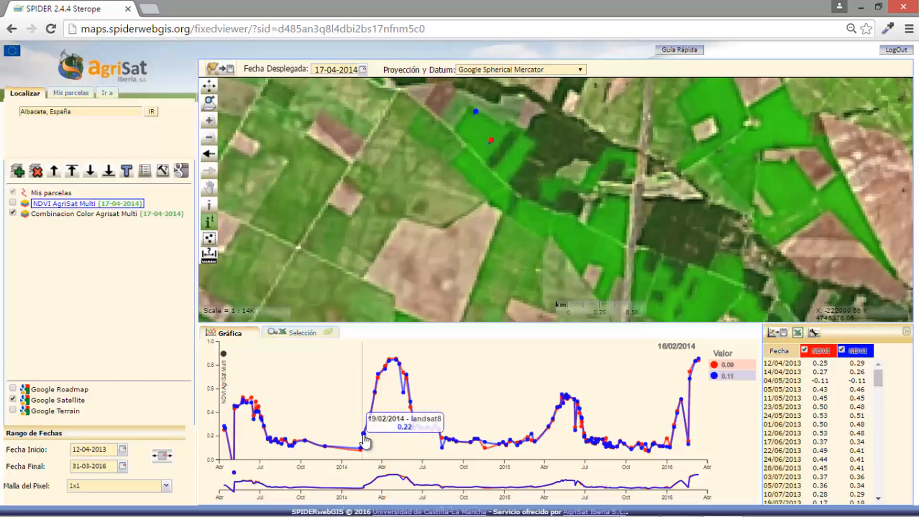
pyautogui.moveTo(372, 423)
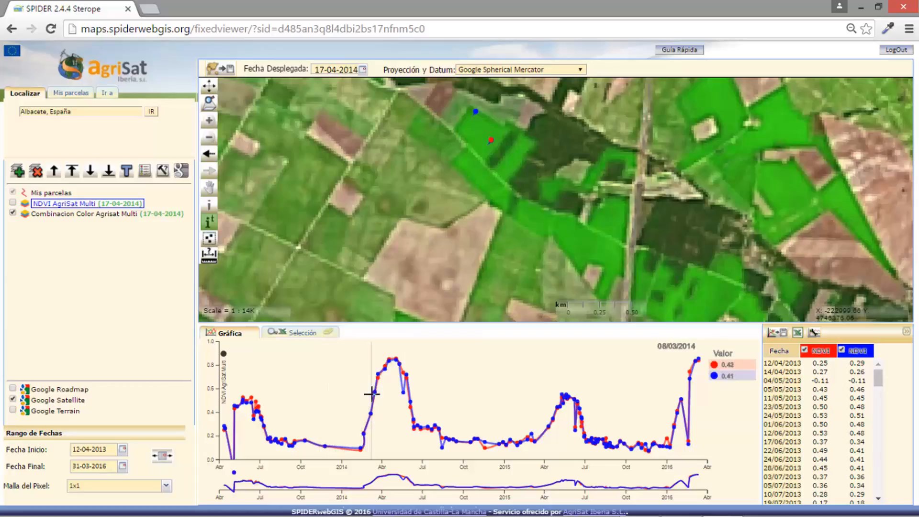
pyautogui.moveTo(375, 394)
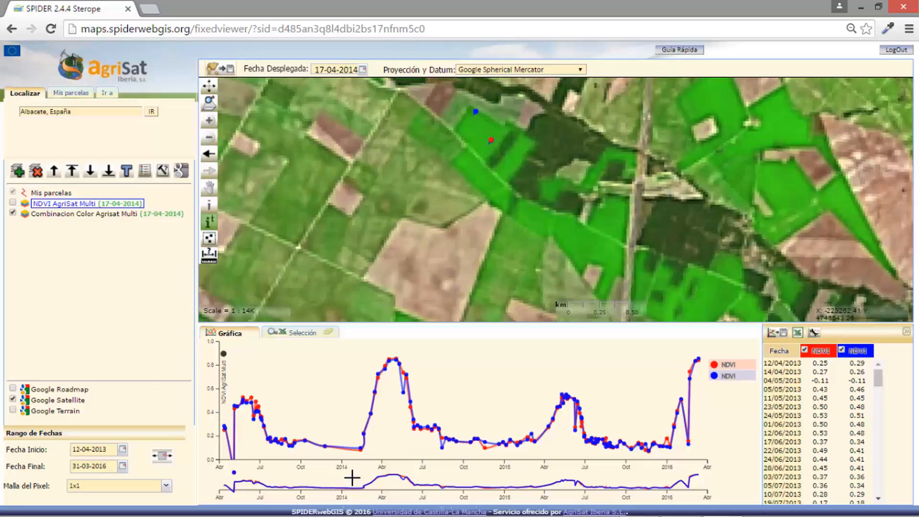
# Step: Zoom the time-series chart to the 2014 growing cycle, from about late January to 20 July 2014
pyautogui.moveTo(352, 477); pyautogui.dragTo(436, 481)
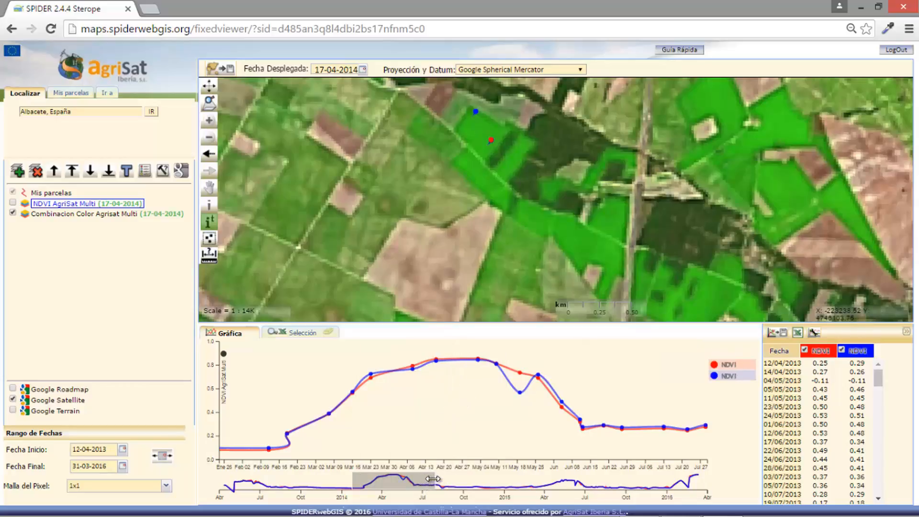
pyautogui.moveTo(434, 481); pyautogui.dragTo(430, 482)
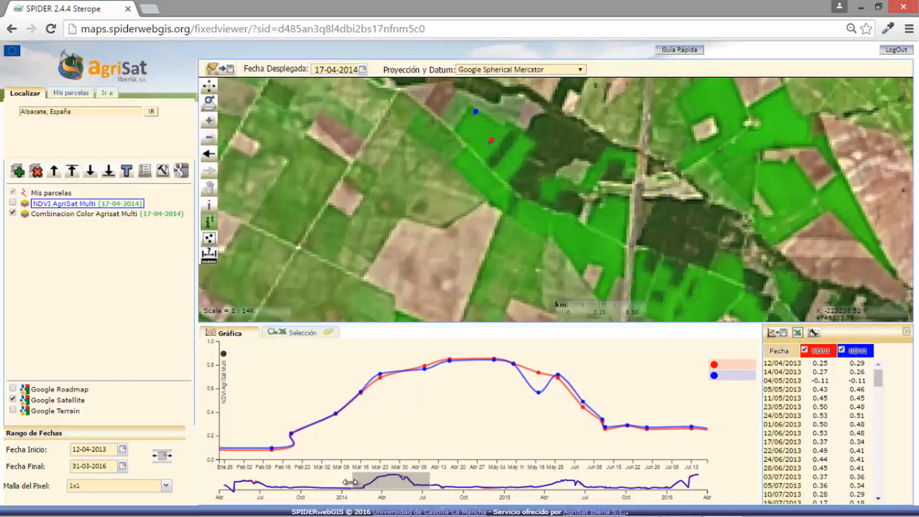
pyautogui.moveTo(350, 481); pyautogui.dragTo(354, 479)
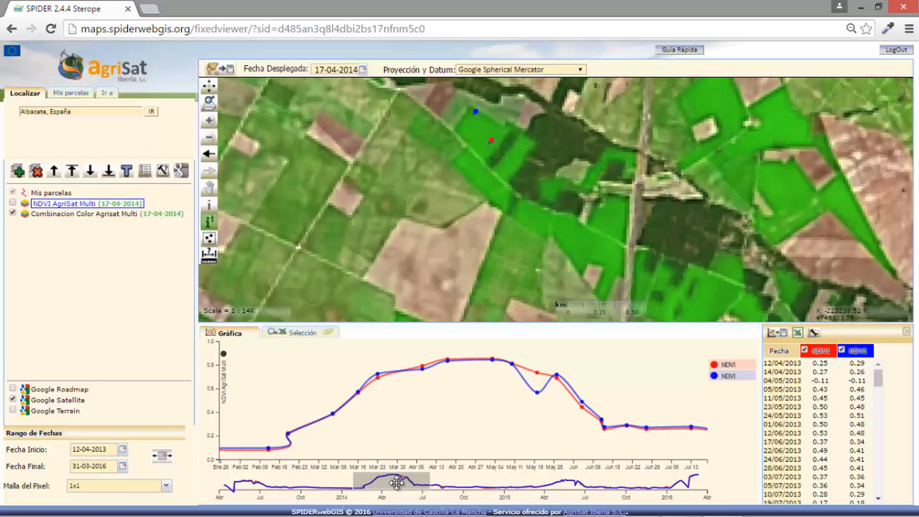
pyautogui.moveTo(396, 483)
pyautogui.mouseDown()
pyautogui.moveTo(423, 483)
pyautogui.moveTo(377, 485)
pyautogui.moveTo(431, 483)
pyautogui.moveTo(391, 484)
pyautogui.moveTo(411, 482)
pyautogui.moveTo(397, 478)
pyautogui.mouseUp()
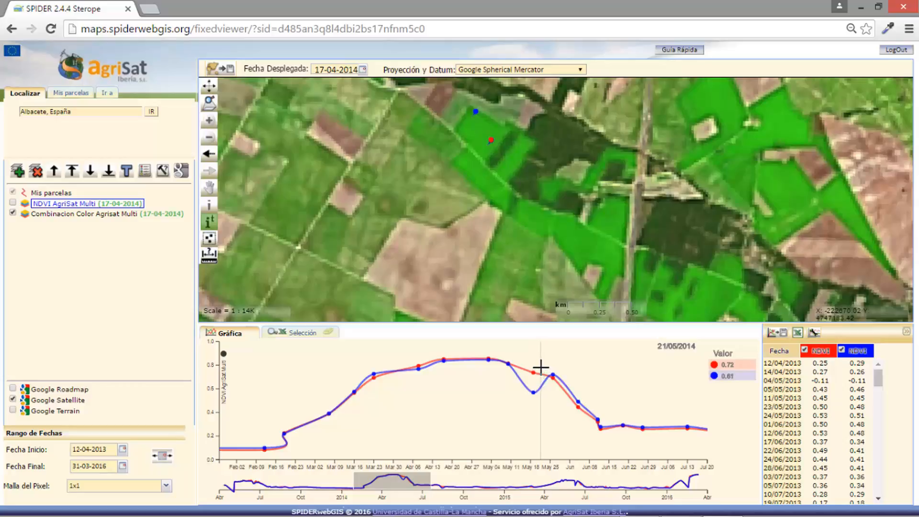
# Step: Display the map images for the chart points of 19/02/2014, 07/03/2014, 16/03/2014, 23/03/2014 and 08/04/2014 in sequence
pyautogui.moveTo(598, 423)
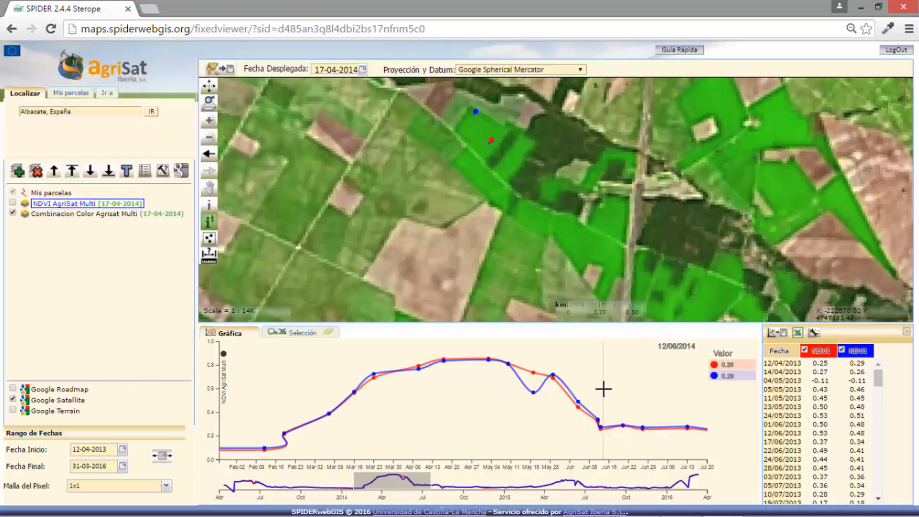
pyautogui.moveTo(285, 436)
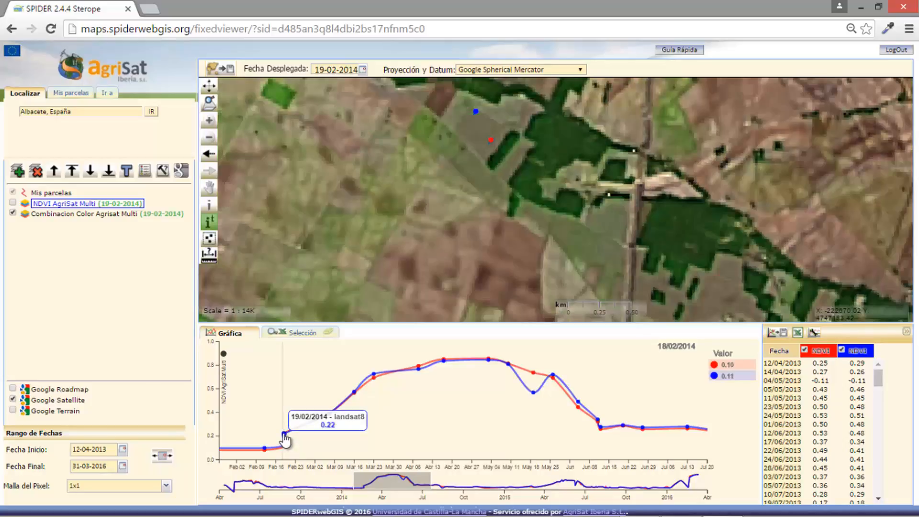
pyautogui.moveTo(329, 415)
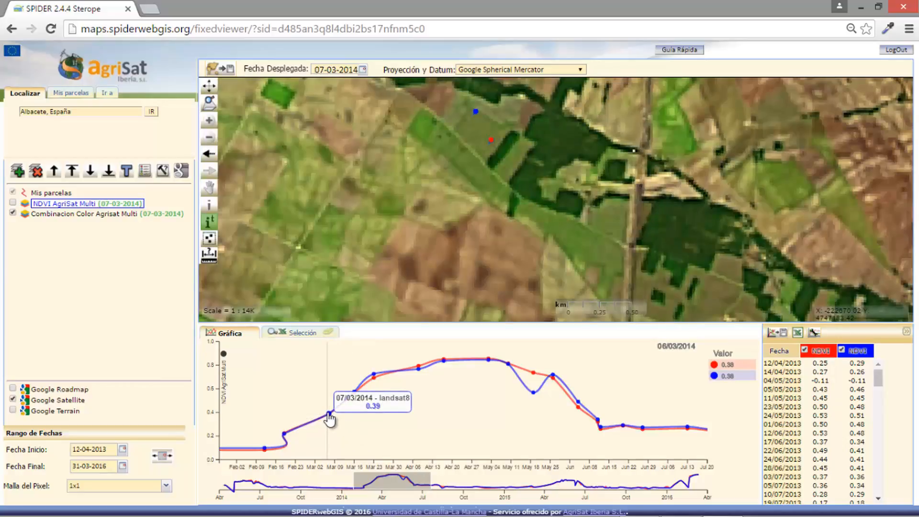
pyautogui.moveTo(356, 399)
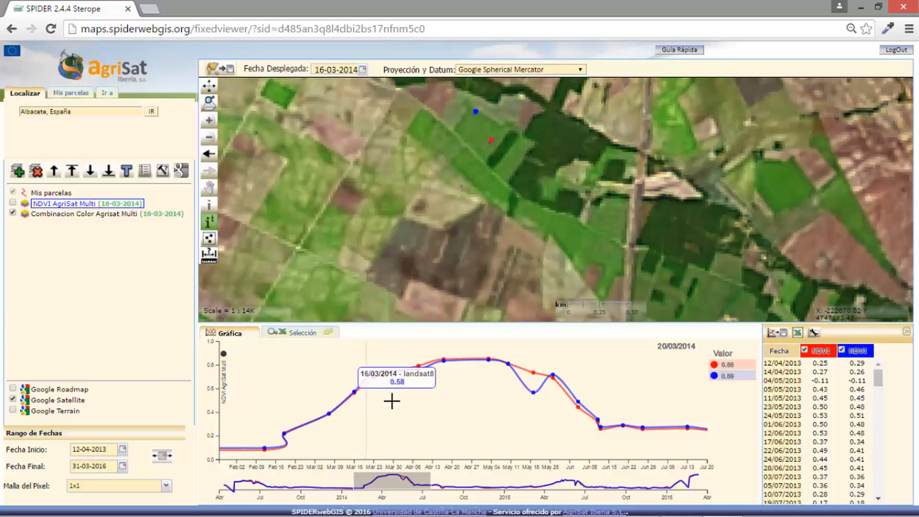
pyautogui.moveTo(375, 382)
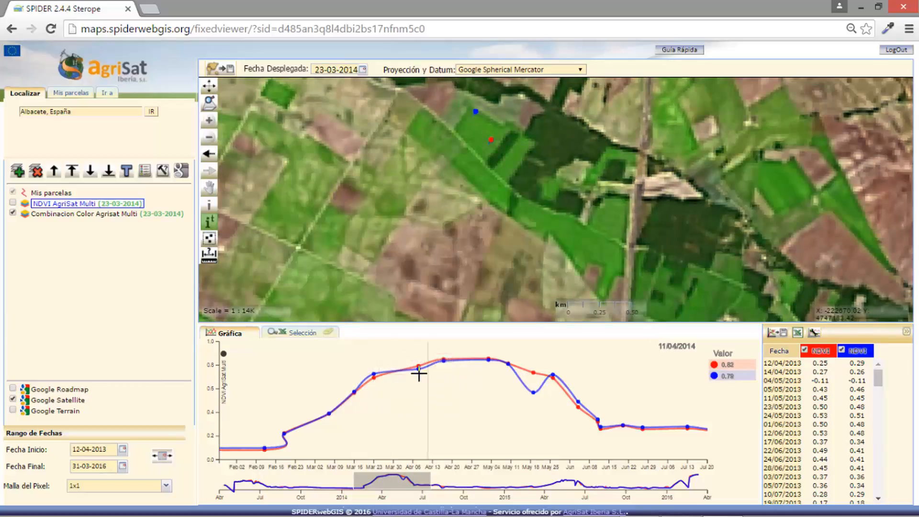
pyautogui.moveTo(420, 377)
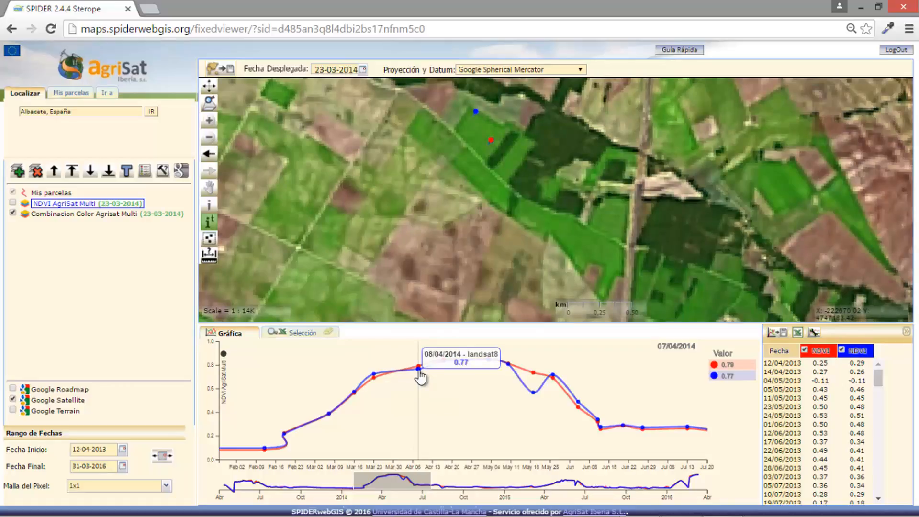
pyautogui.click(420, 377)
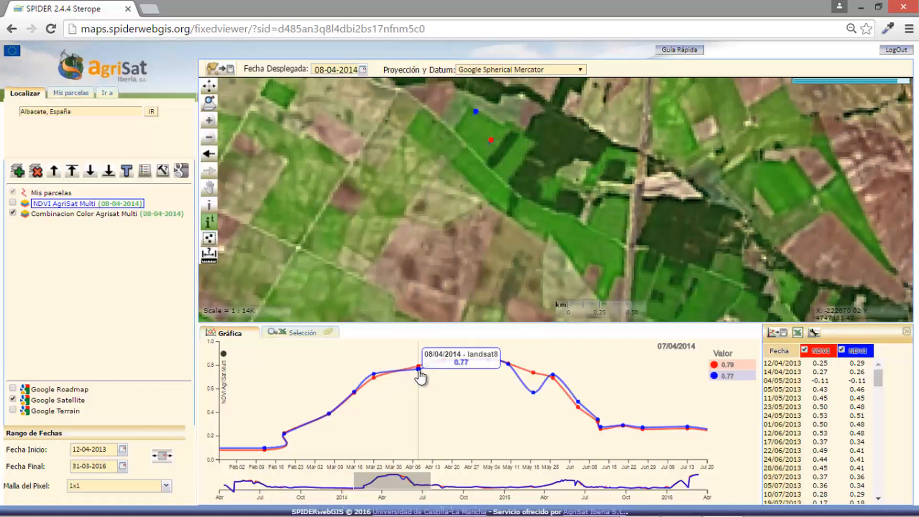
# Step: Display the map images for the chart points of 17/04/2014, 03/05/2014 and 10/05/2014 in sequence
pyautogui.moveTo(444, 365)
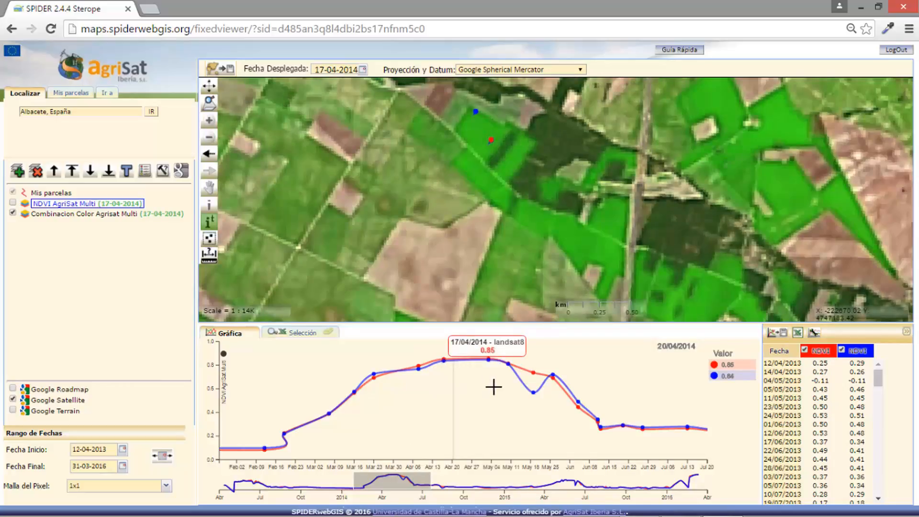
pyautogui.moveTo(489, 364)
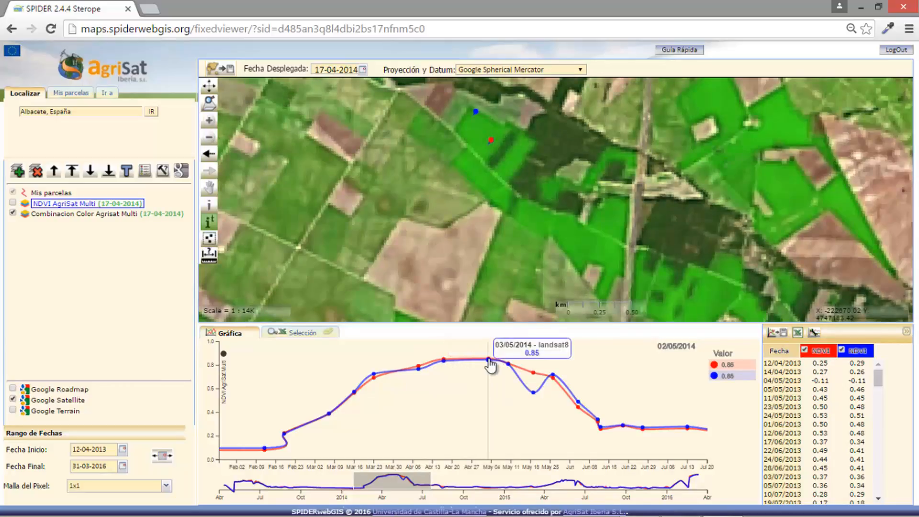
pyautogui.click(490, 364)
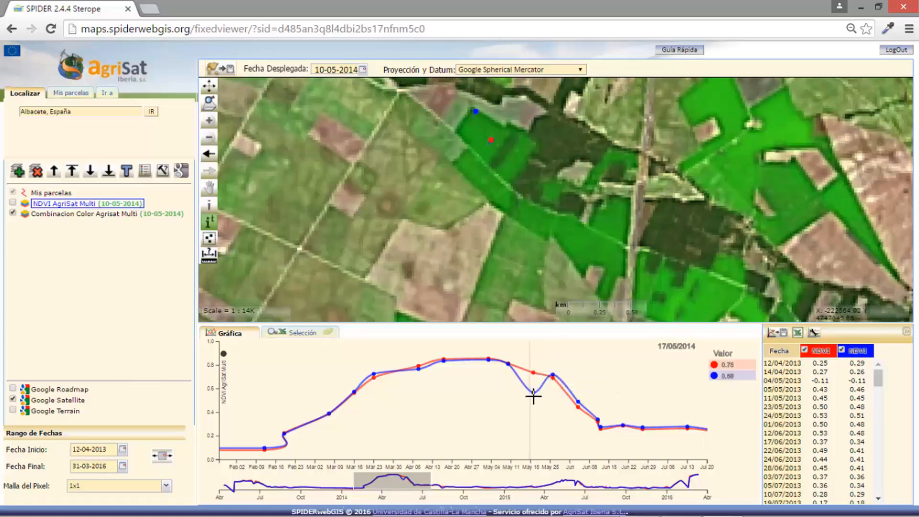
# Step: Display the 19/05/2014 image for the blue series' dip and compare that point with its neighbouring dates
pyautogui.moveTo(535, 395)
pyautogui.moveTo(554, 377)
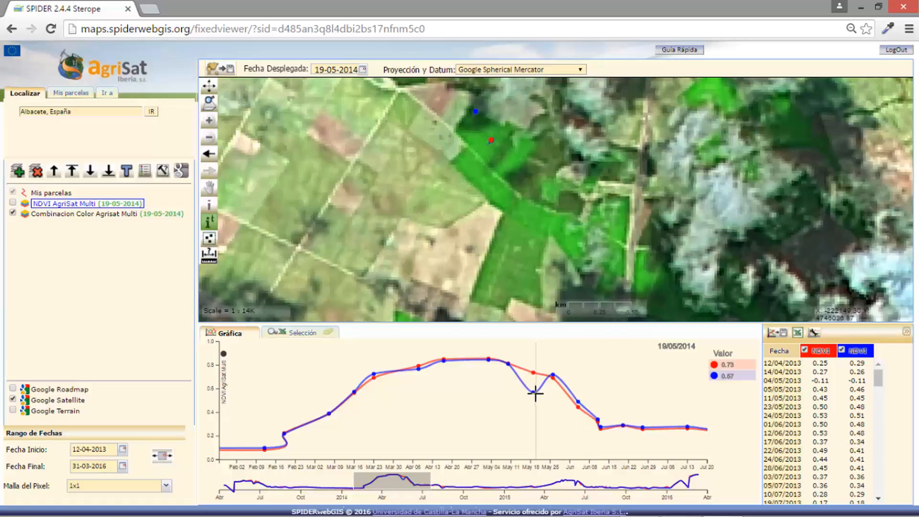
pyautogui.moveTo(534, 394)
pyautogui.moveTo(509, 368)
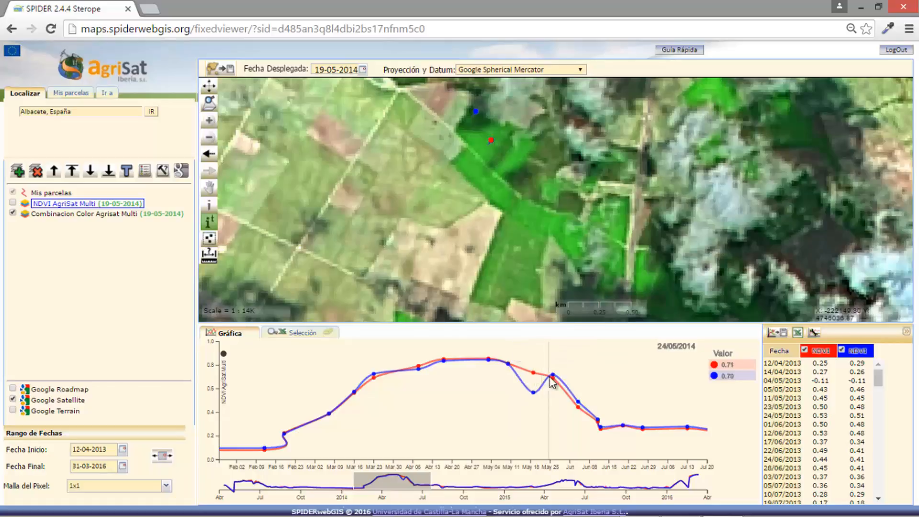
pyautogui.moveTo(554, 379)
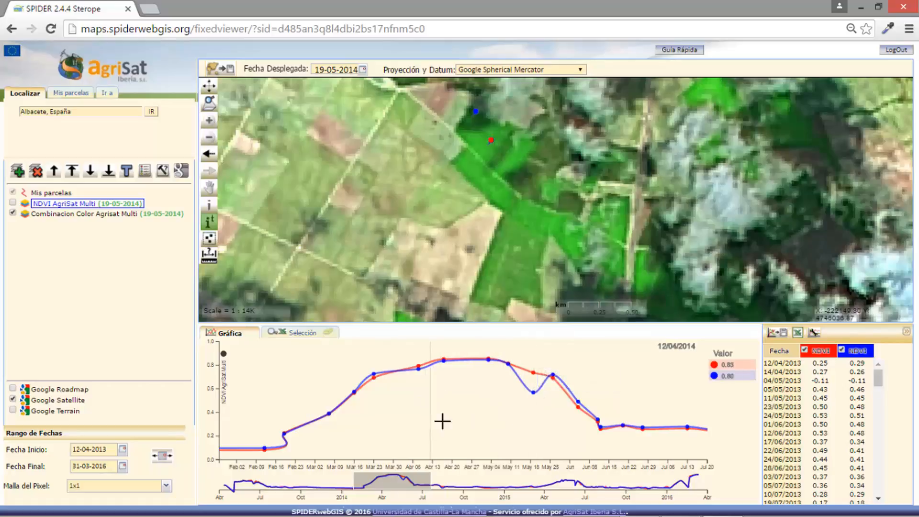
# Step: Make the blue series' 19/05/2014 point not visible in its value editor and accept the edit
pyautogui.click(534, 393)
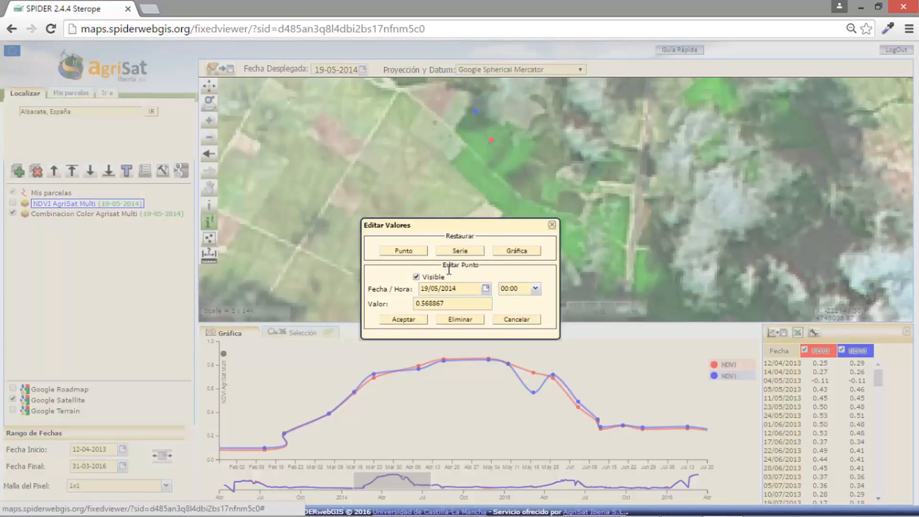
pyautogui.click(416, 277)
pyautogui.click(416, 278)
pyautogui.click(417, 278)
pyautogui.click(416, 277)
pyautogui.click(415, 277)
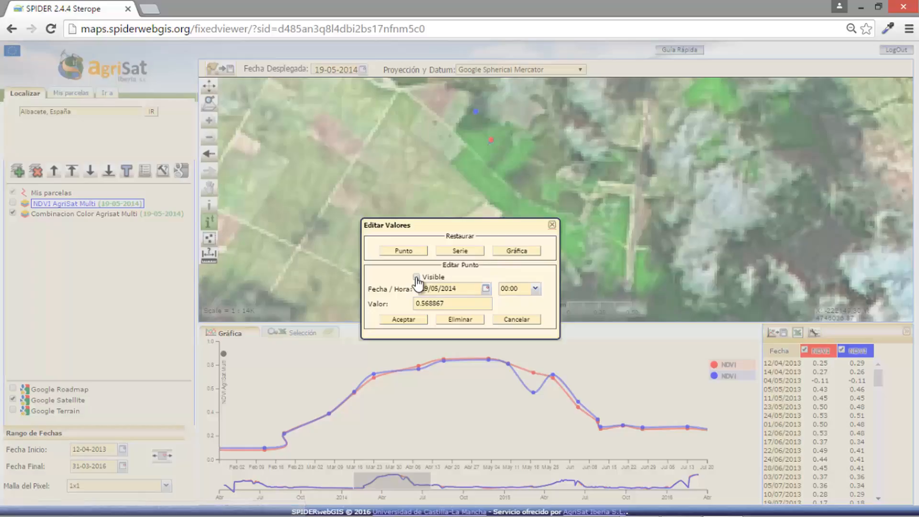
pyautogui.click(401, 319)
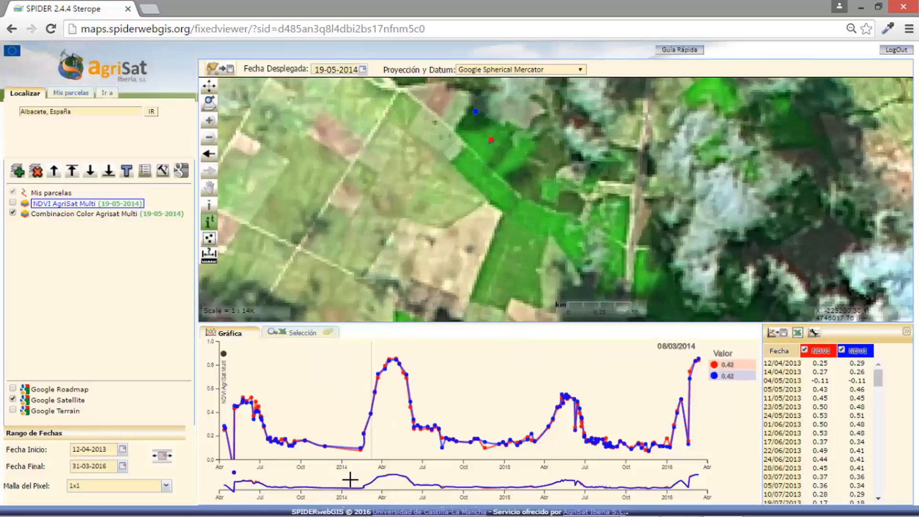
# Step: Zoom the chart to about mid January to late July 2014 and examine the edited curve
pyautogui.moveTo(347, 478); pyautogui.dragTo(445, 489)
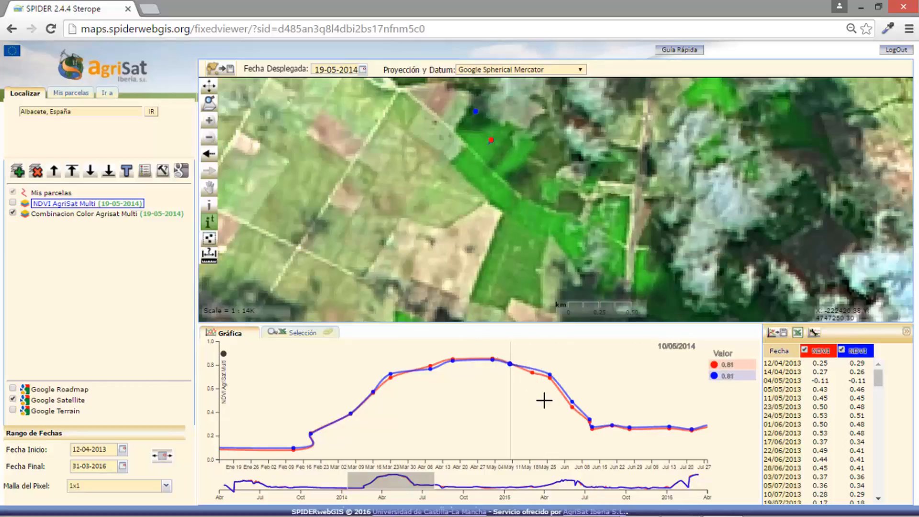
pyautogui.moveTo(510, 367)
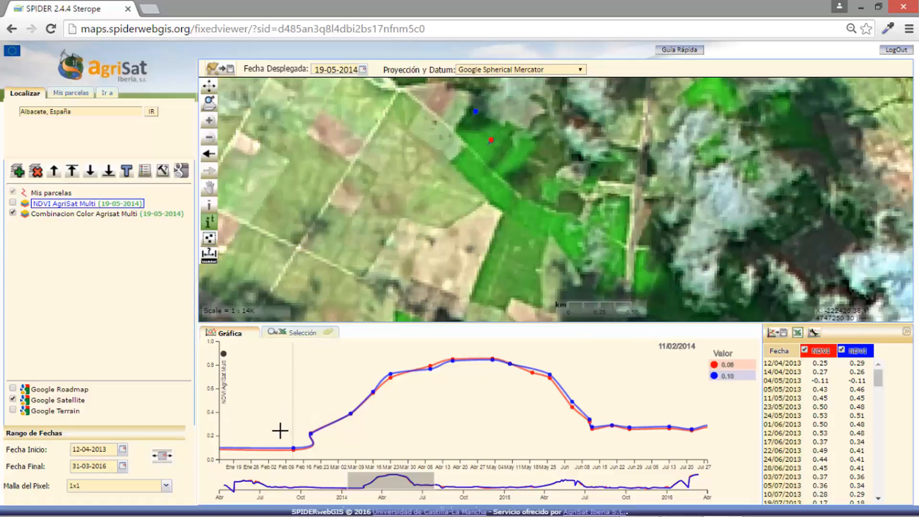
pyautogui.moveTo(294, 454)
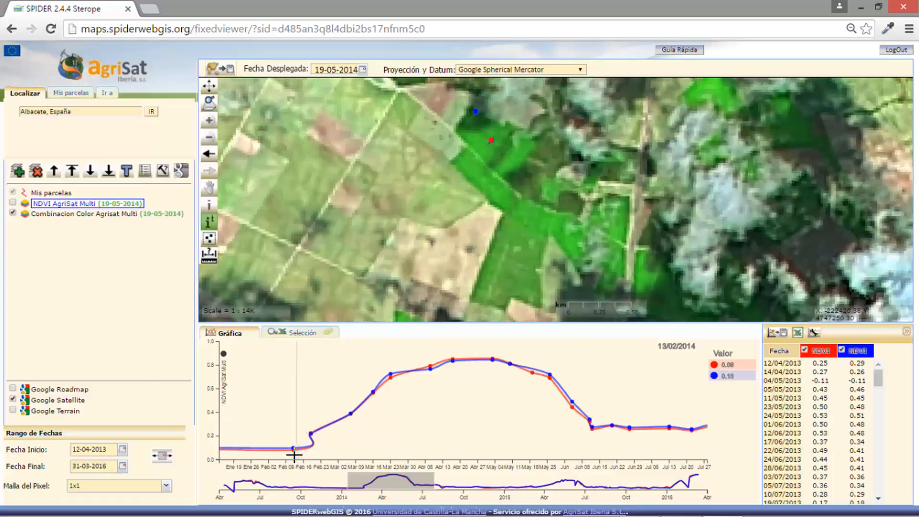
pyautogui.moveTo(314, 437)
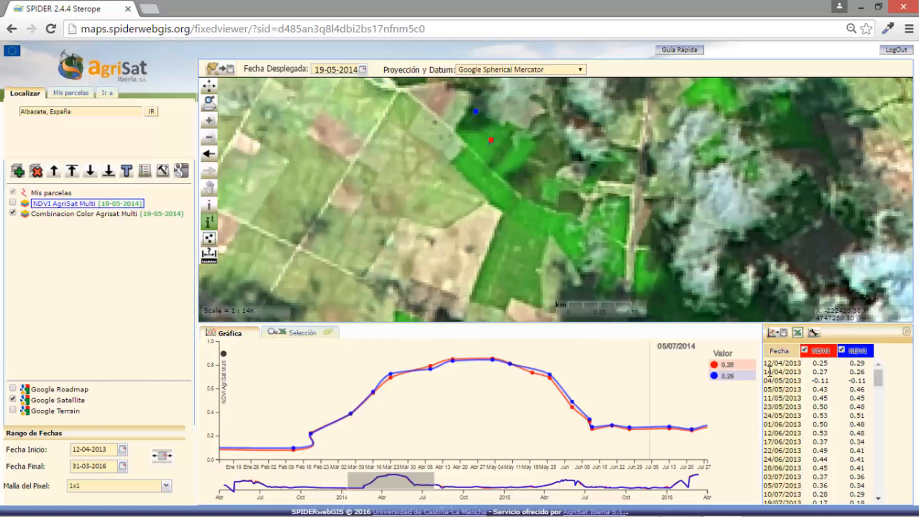
# Step: Try the Basis interpolation on the chart and examine its fit from about late December 2013 to early September 2014
pyautogui.click(813, 332)
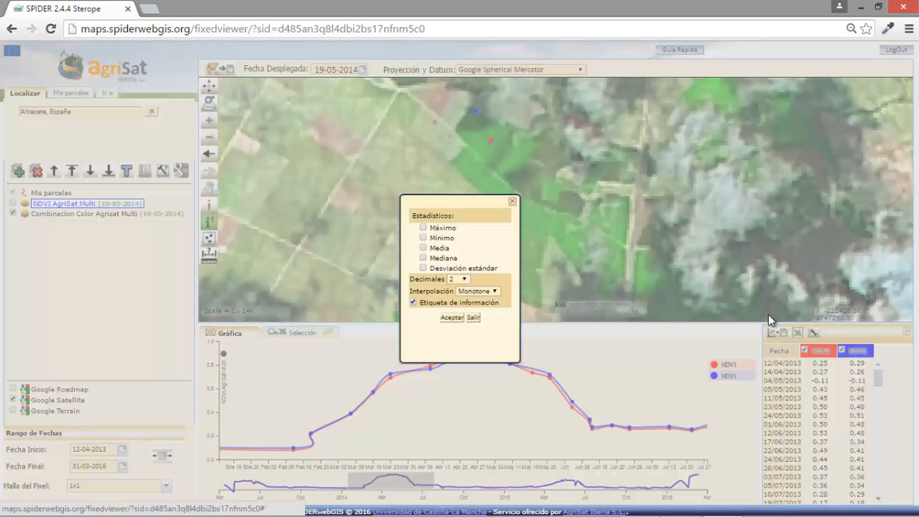
pyautogui.click(495, 292)
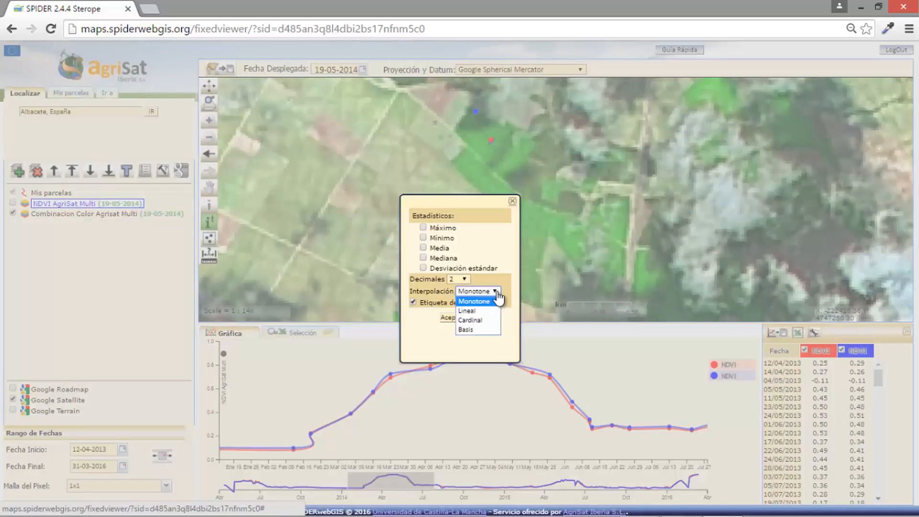
pyautogui.click(476, 330)
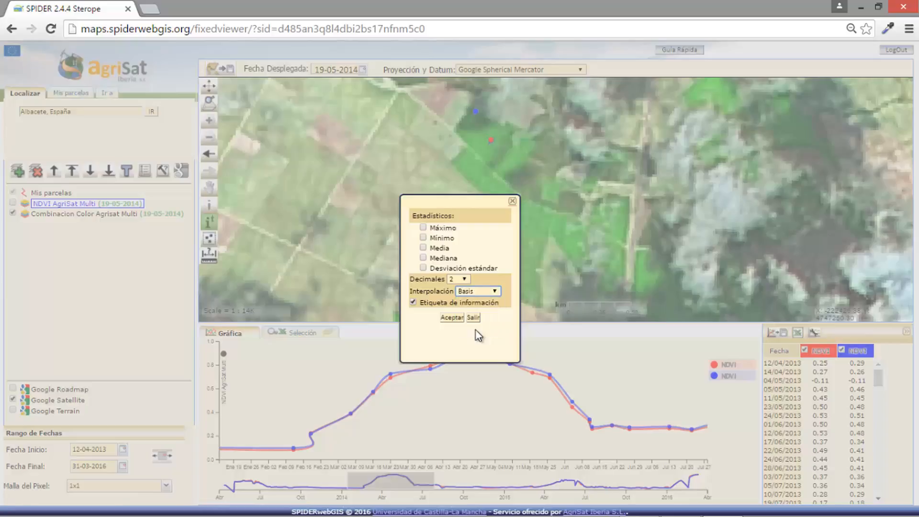
pyautogui.click(451, 318)
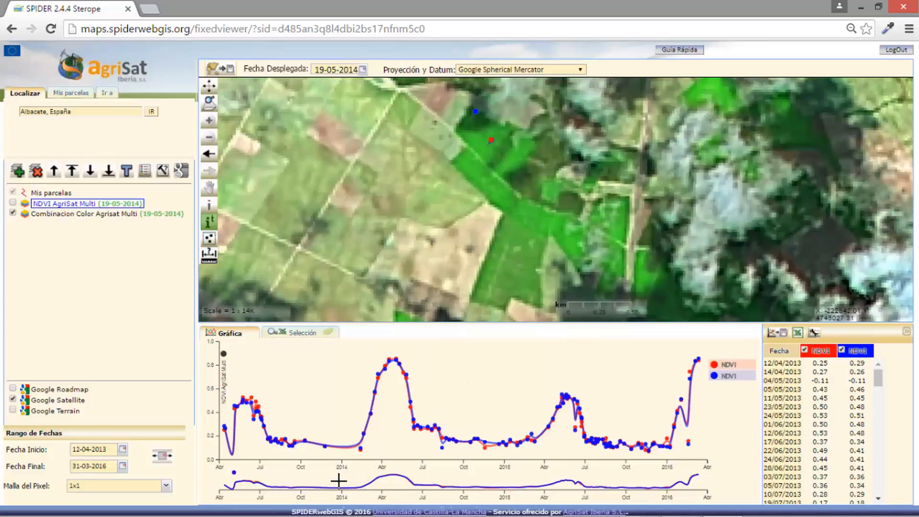
pyautogui.moveTo(339, 480); pyautogui.dragTo(452, 480)
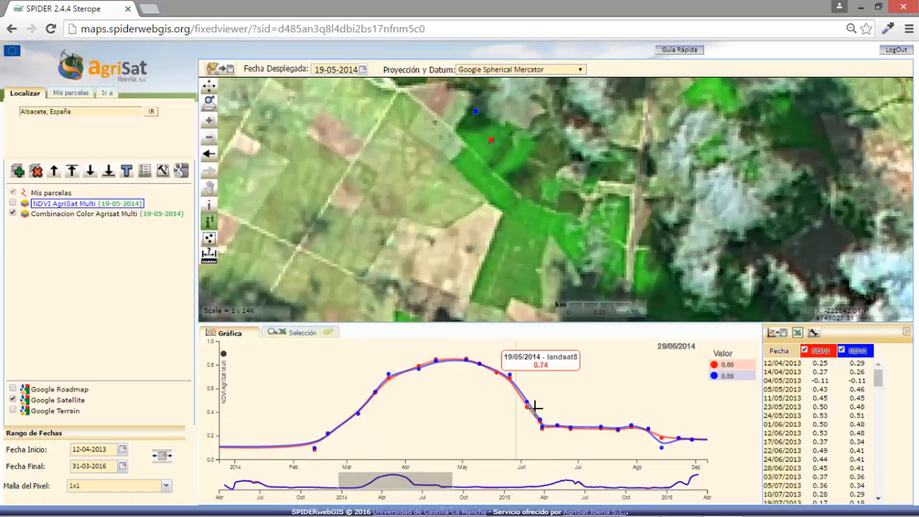
pyautogui.moveTo(549, 429)
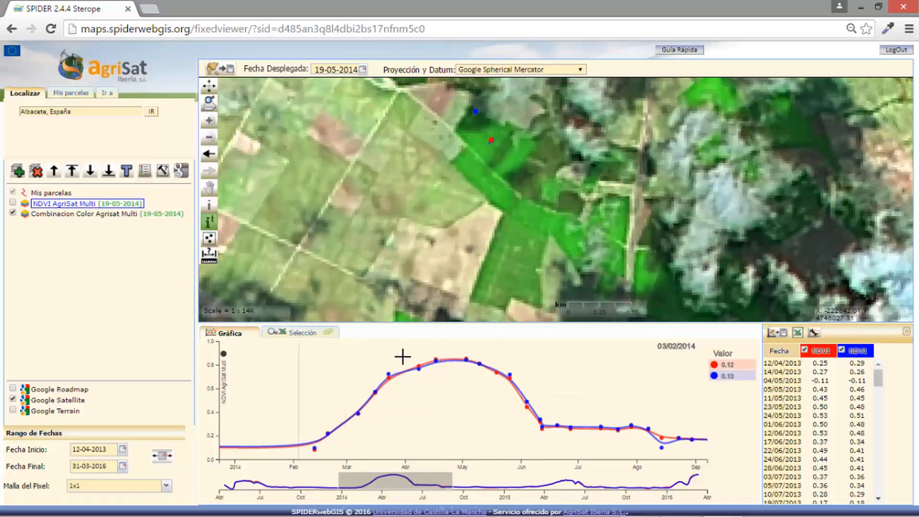
# Step: Try the Lineal interpolation on the chart and view it from about late January to mid August 2014
pyautogui.click(814, 332)
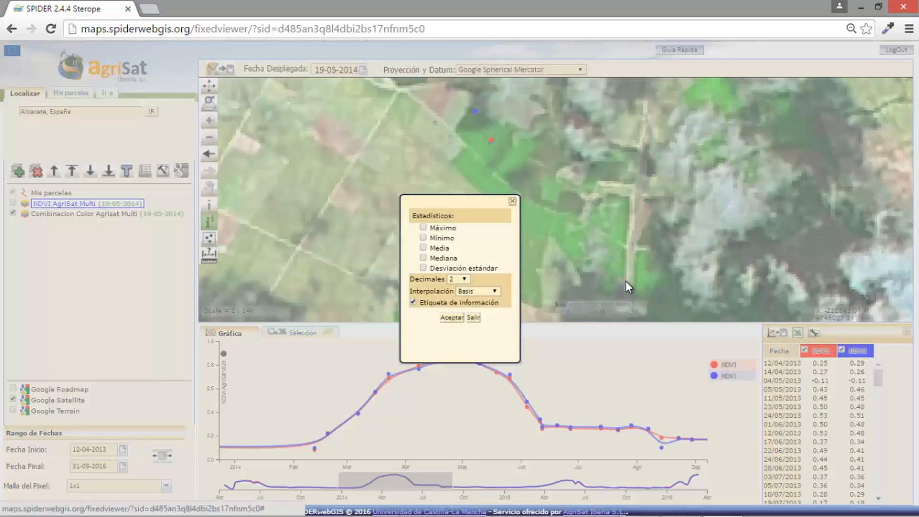
pyautogui.click(494, 292)
pyautogui.click(485, 311)
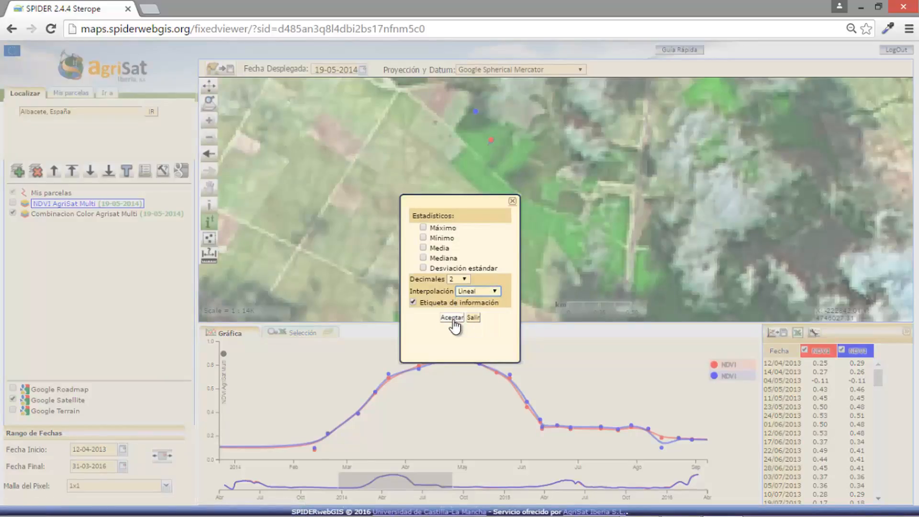
pyautogui.click(451, 318)
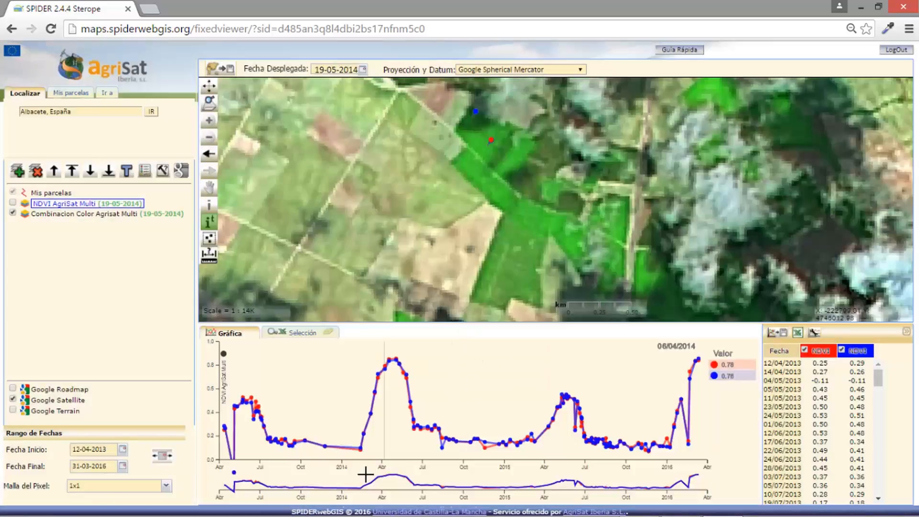
pyautogui.moveTo(418, 481); pyautogui.dragTo(444, 481)
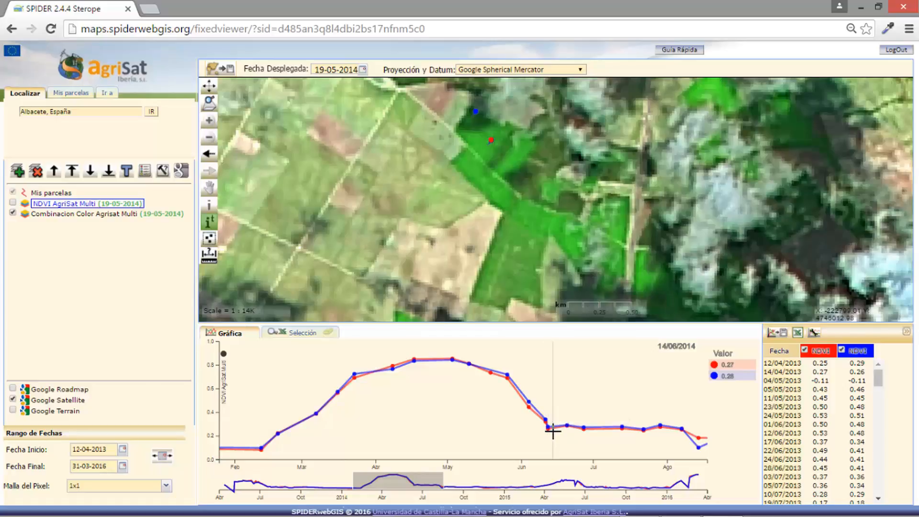
# Step: Try the Cardinal interpolation on the chart and view it from about mid January to late July 2014
pyautogui.click(814, 334)
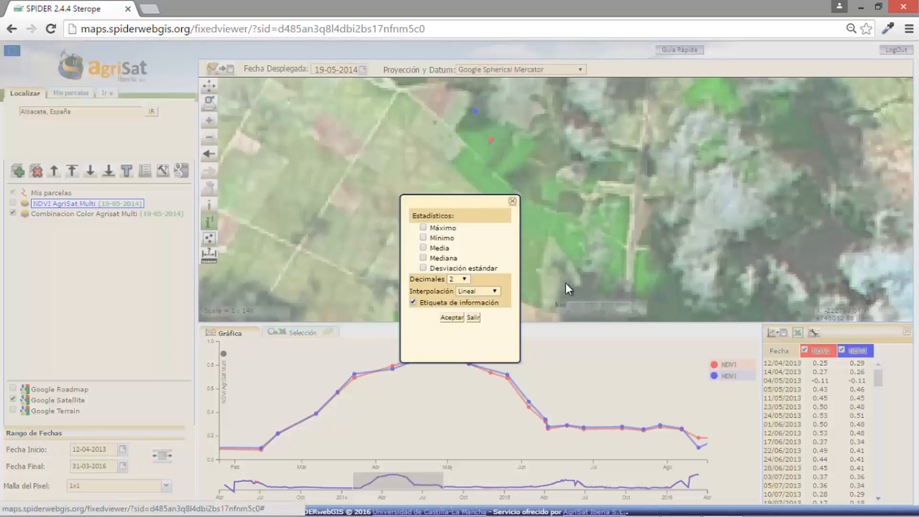
pyautogui.click(491, 292)
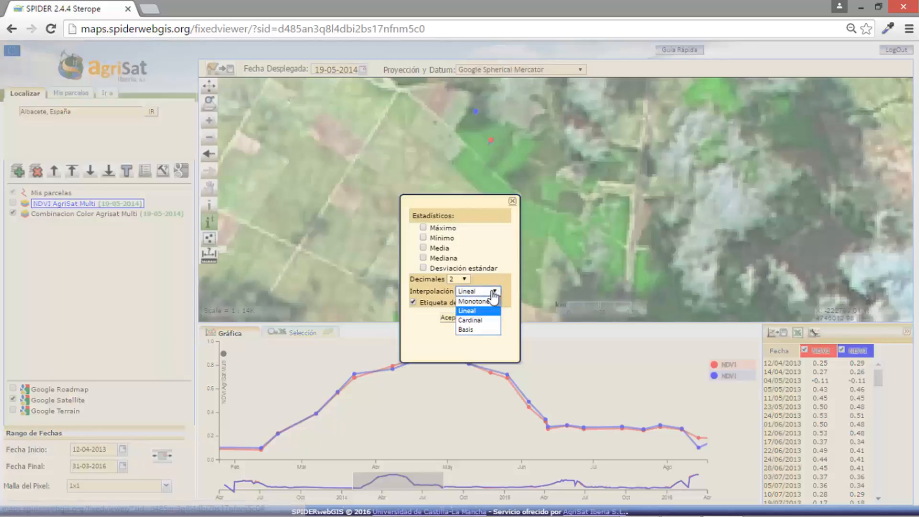
pyautogui.click(474, 320)
pyautogui.click(451, 317)
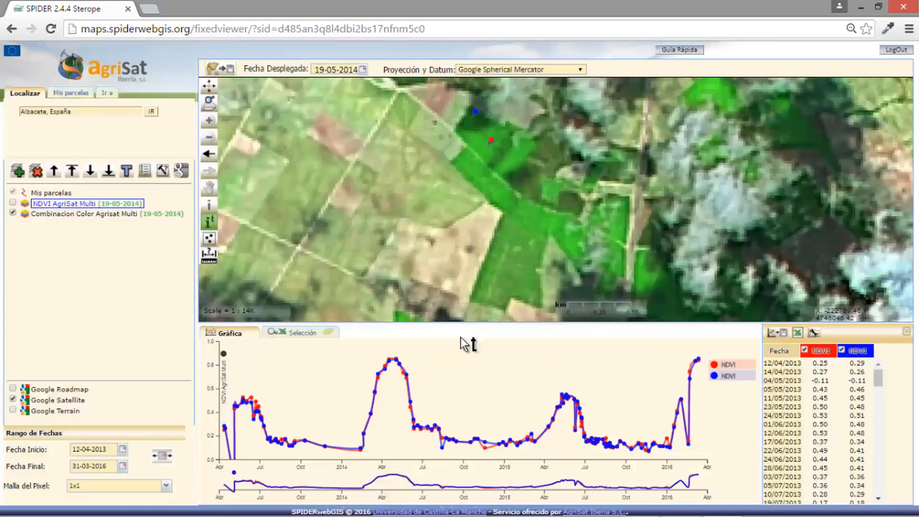
pyautogui.moveTo(350, 478); pyautogui.dragTo(436, 480)
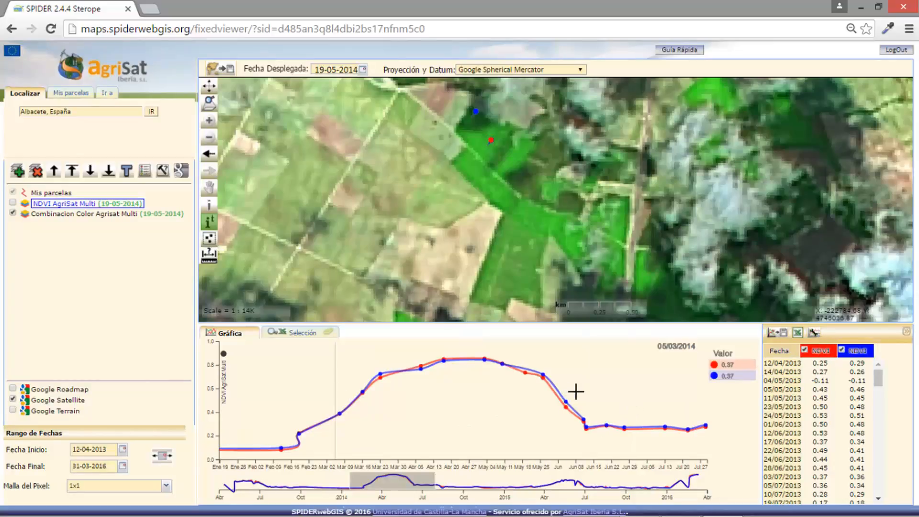
# Step: Set the chart interpolation to Monotone and focus the chart on about mid December 2013 to early August 2014
pyautogui.click(813, 332)
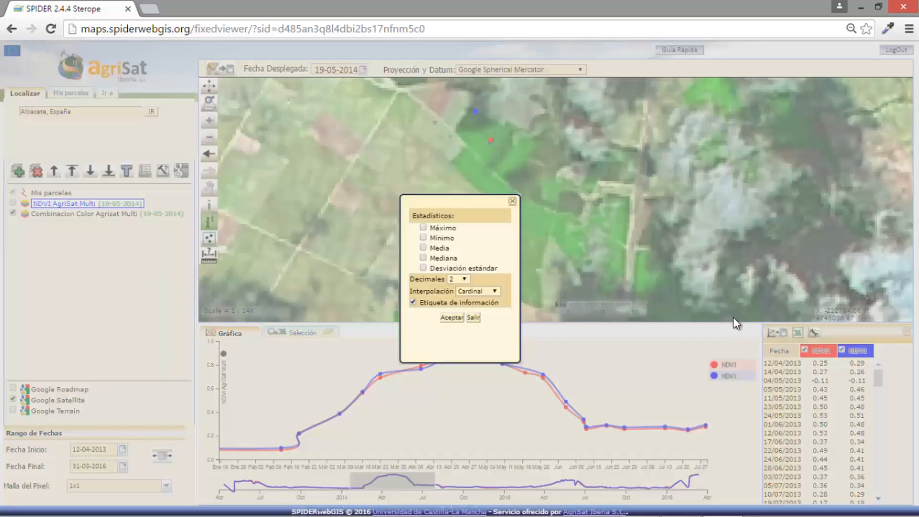
pyautogui.click(502, 292)
pyautogui.click(480, 301)
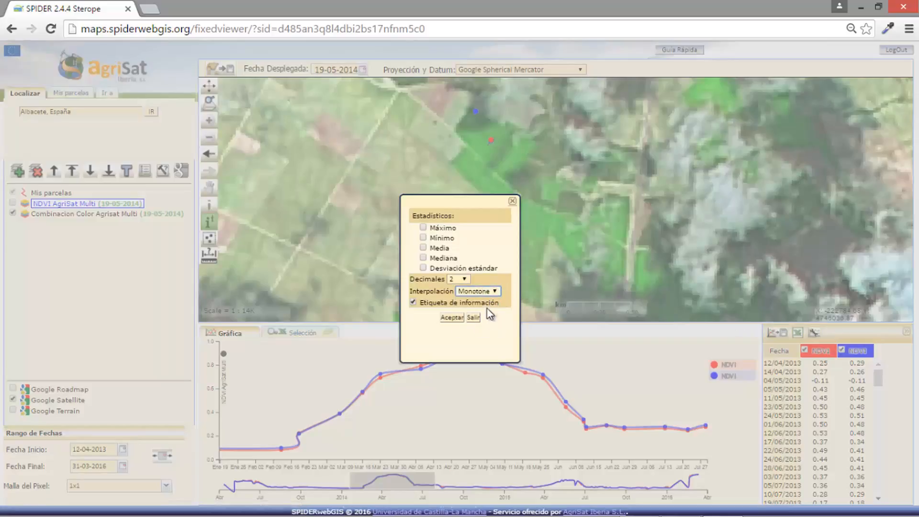
pyautogui.click(452, 318)
pyautogui.moveTo(378, 484); pyautogui.dragTo(440, 480)
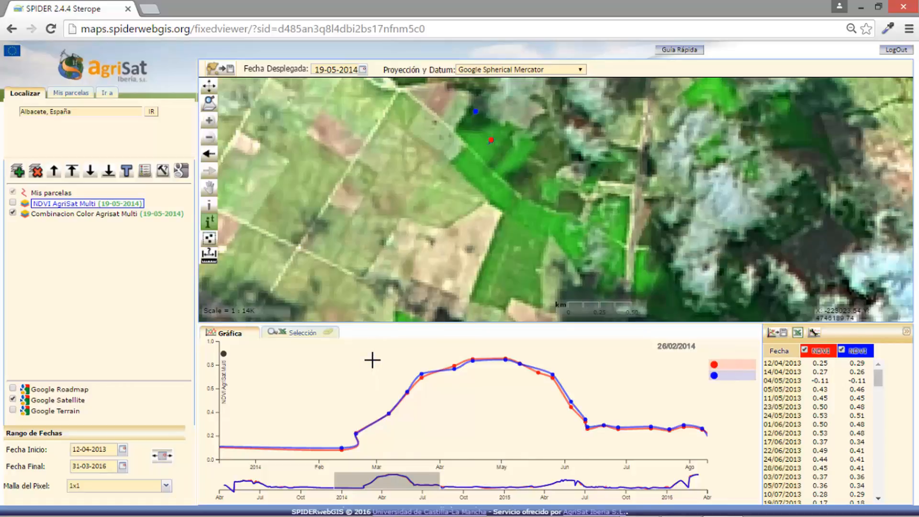
# Step: Measure accumulated NDVI over the 2014 growth peak, adjusting the selected period to 22/02/2014 - 07/06/2014
pyautogui.moveTo(372, 360); pyautogui.dragTo(583, 378)
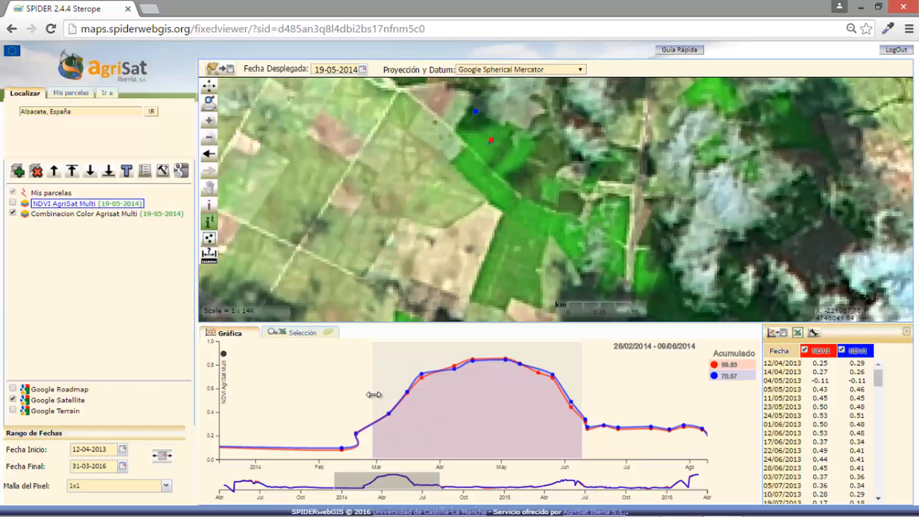
pyautogui.moveTo(373, 392); pyautogui.dragTo(366, 387)
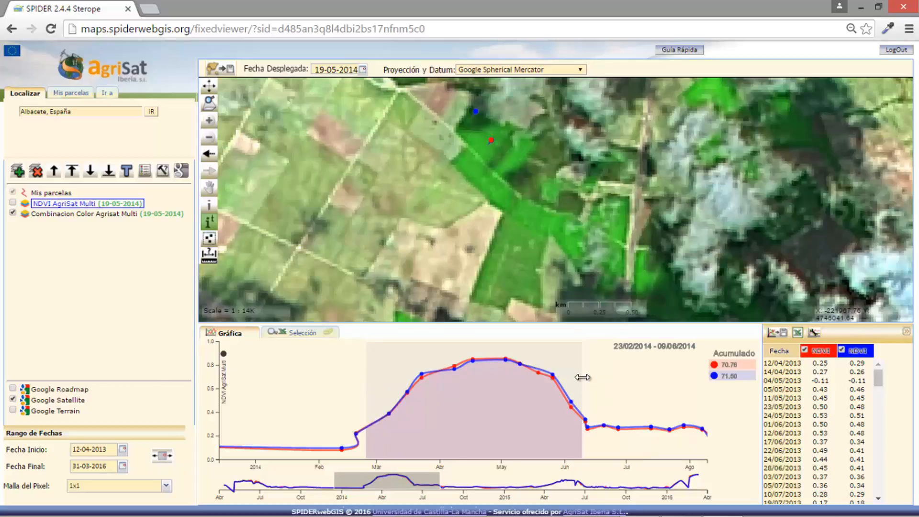
pyautogui.moveTo(585, 377); pyautogui.dragTo(579, 377)
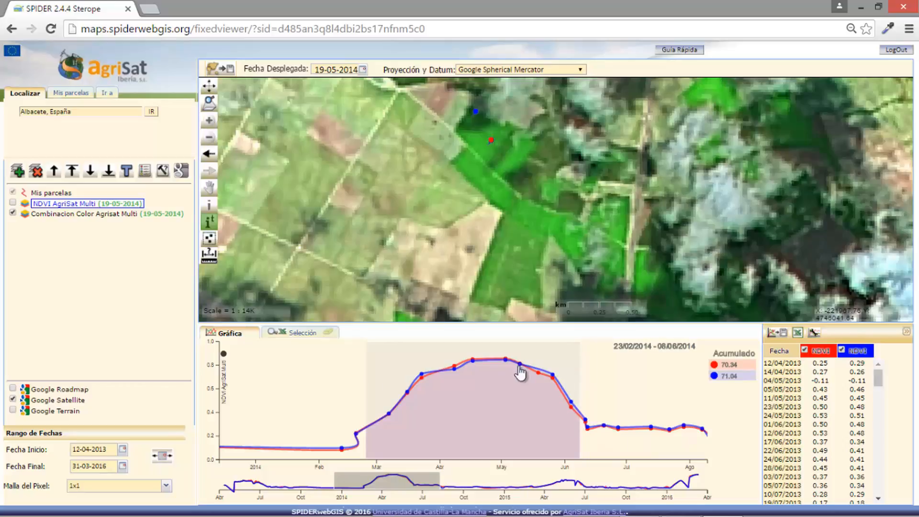
pyautogui.moveTo(443, 359)
pyautogui.mouseDown()
pyautogui.moveTo(535, 366)
pyautogui.moveTo(396, 371)
pyautogui.moveTo(470, 366)
pyautogui.moveTo(404, 375)
pyautogui.moveTo(465, 374)
pyautogui.mouseUp()
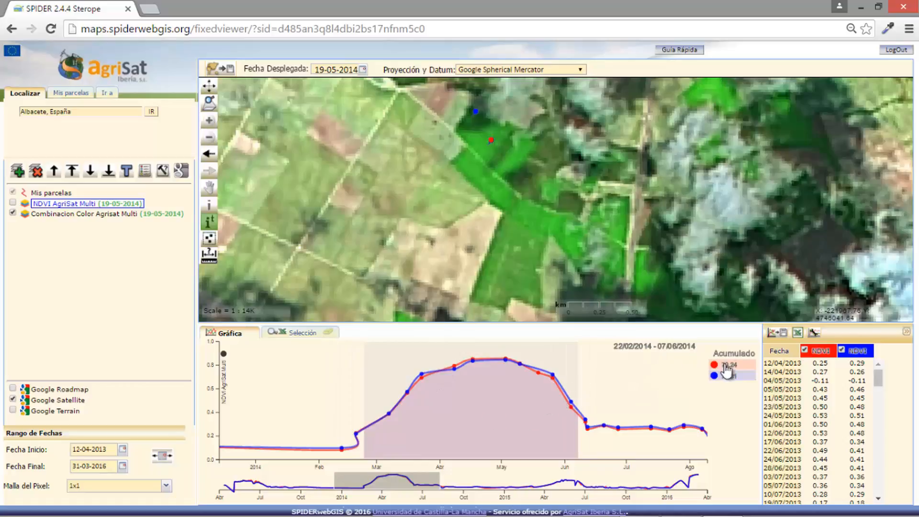
# Step: Enable the Máximo, Mínimo and Media statistics and set Decimales to 4 in the chart options
pyautogui.click(816, 332)
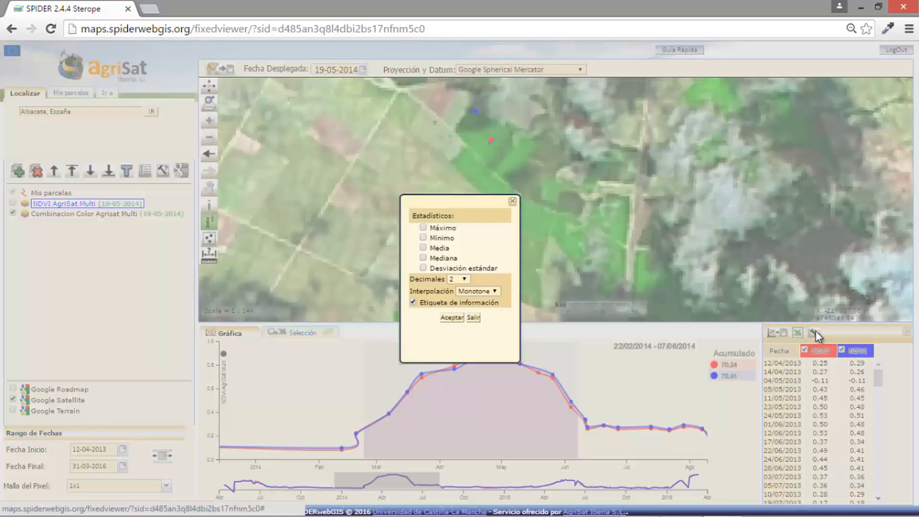
pyautogui.click(424, 228)
pyautogui.click(423, 238)
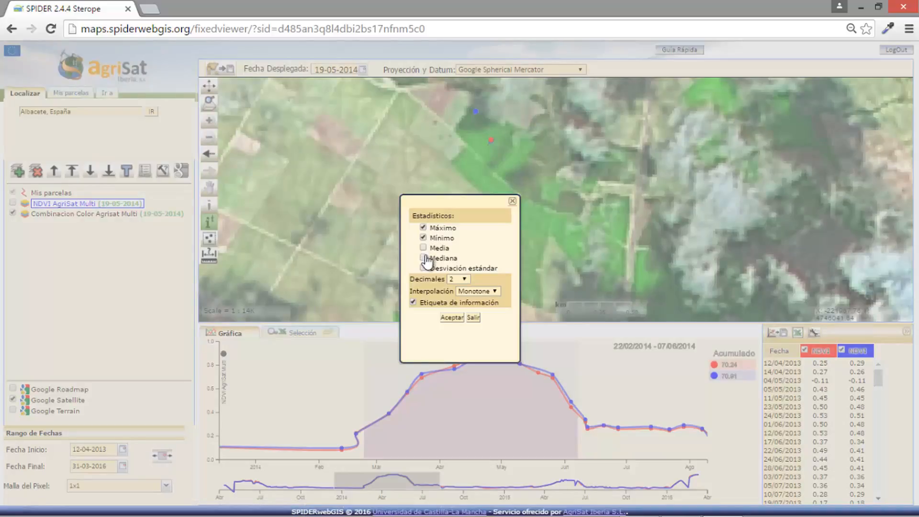
pyautogui.click(422, 248)
pyautogui.click(465, 280)
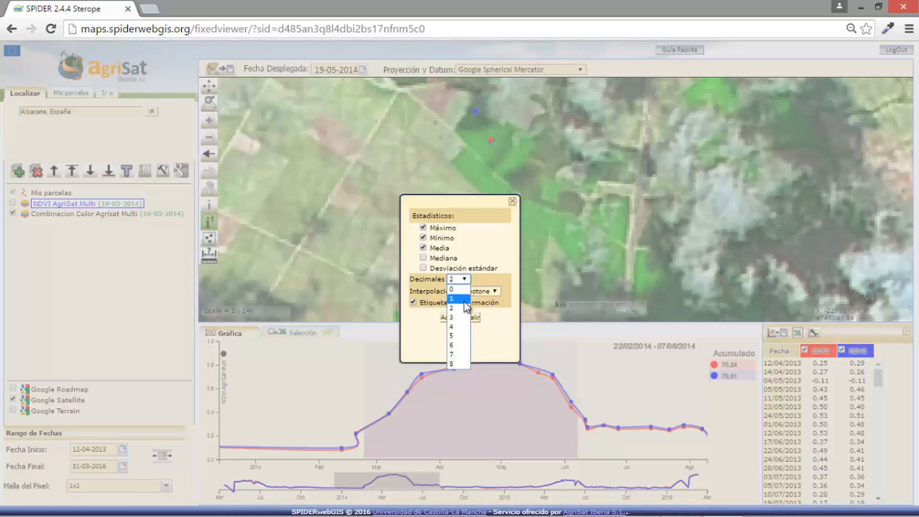
pyautogui.click(459, 325)
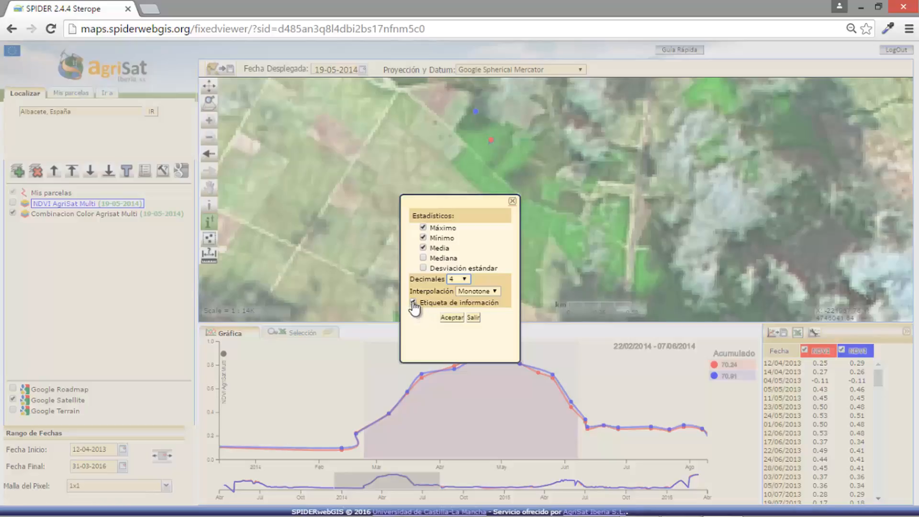
pyautogui.click(412, 303)
pyautogui.click(452, 318)
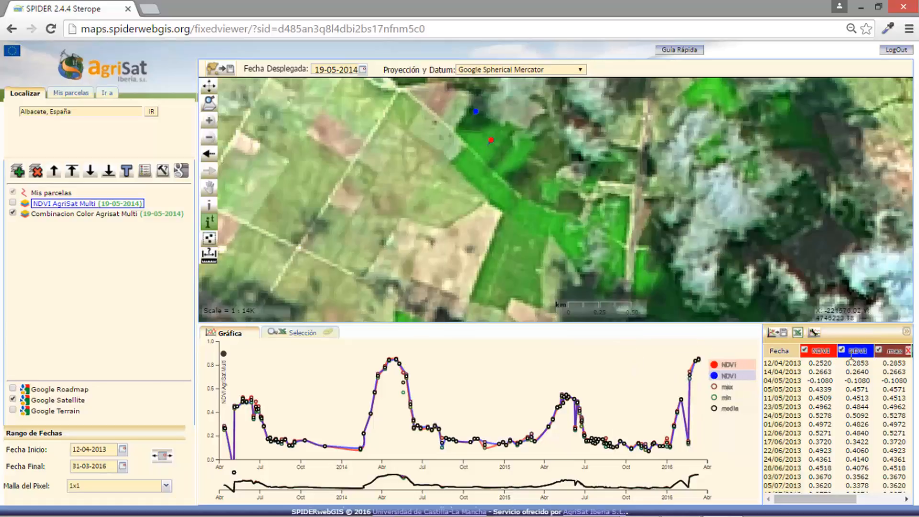
# Step: Show the max, min and media curves without the two NDVI series for about late January to mid July 2014
pyautogui.click(726, 387)
pyautogui.click(722, 397)
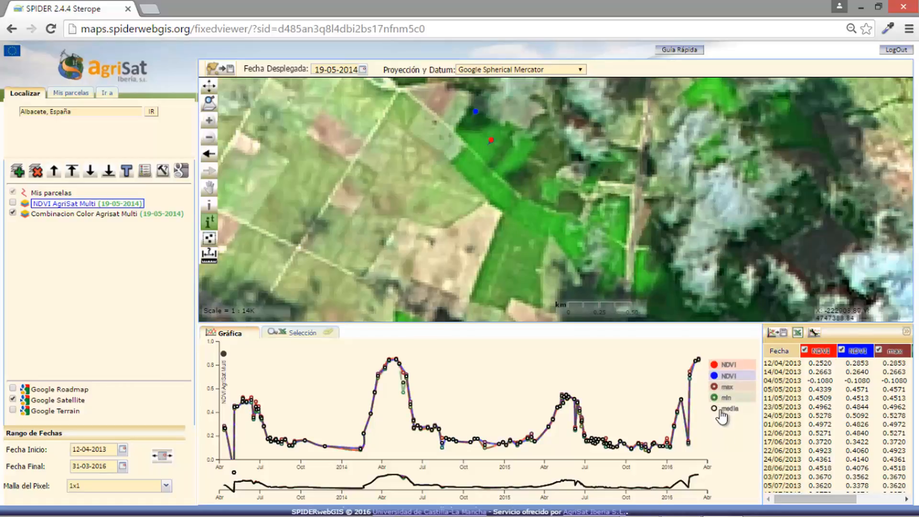
pyautogui.click(721, 409)
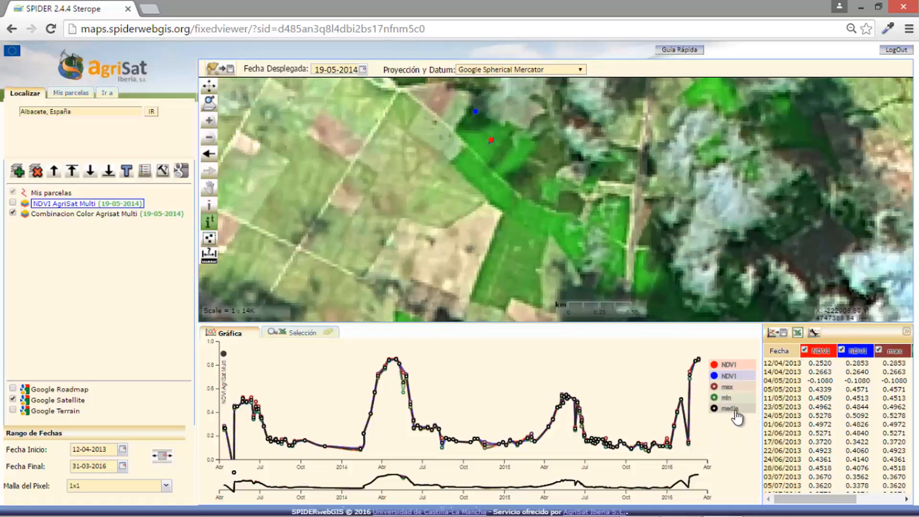
pyautogui.click(804, 351)
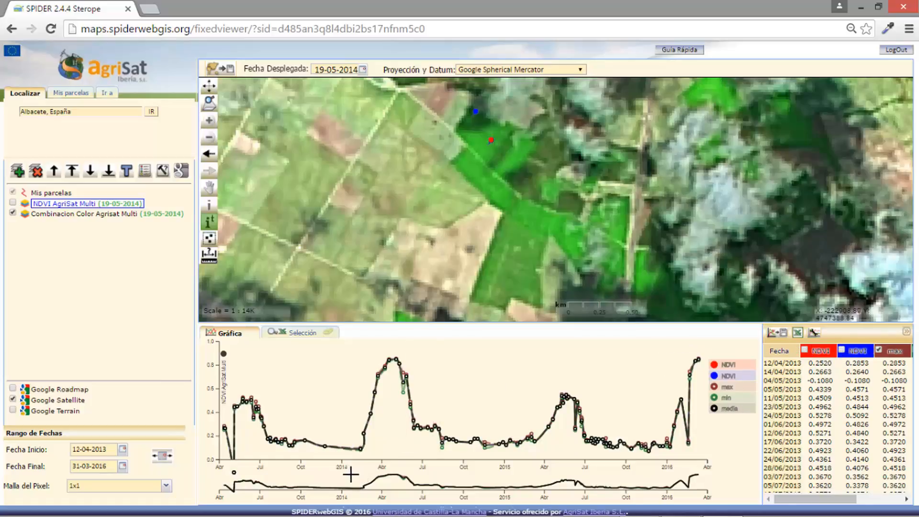
pyautogui.moveTo(350, 474); pyautogui.dragTo(429, 468)
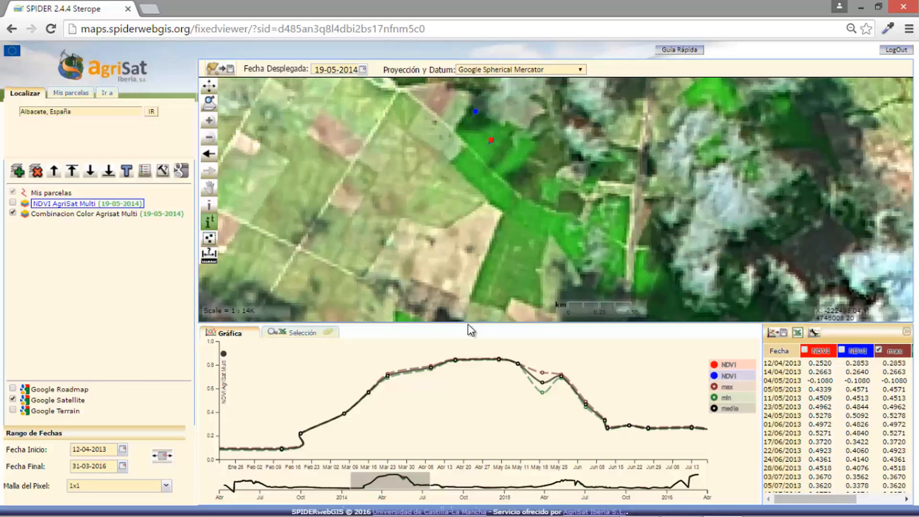
# Step: Enlarge the chart area and check the chart options without changing them
pyautogui.moveTo(467, 323); pyautogui.dragTo(471, 257)
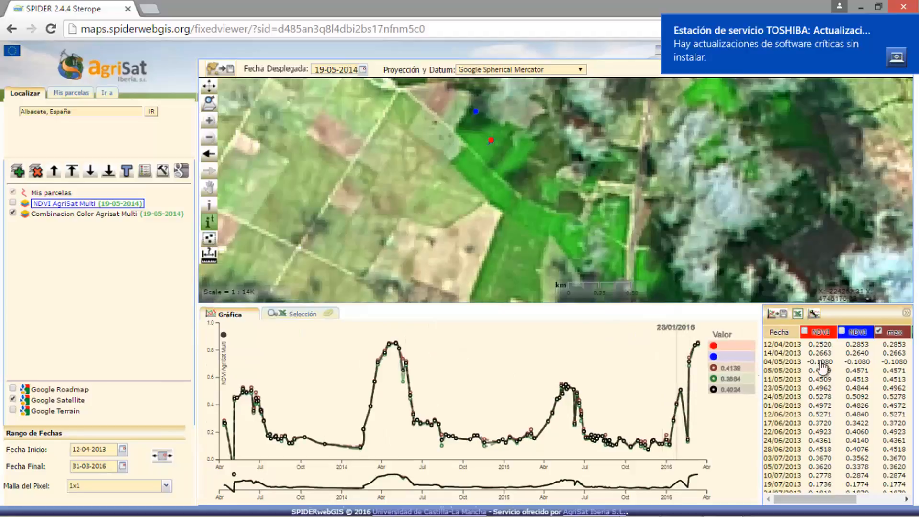
pyautogui.click(814, 314)
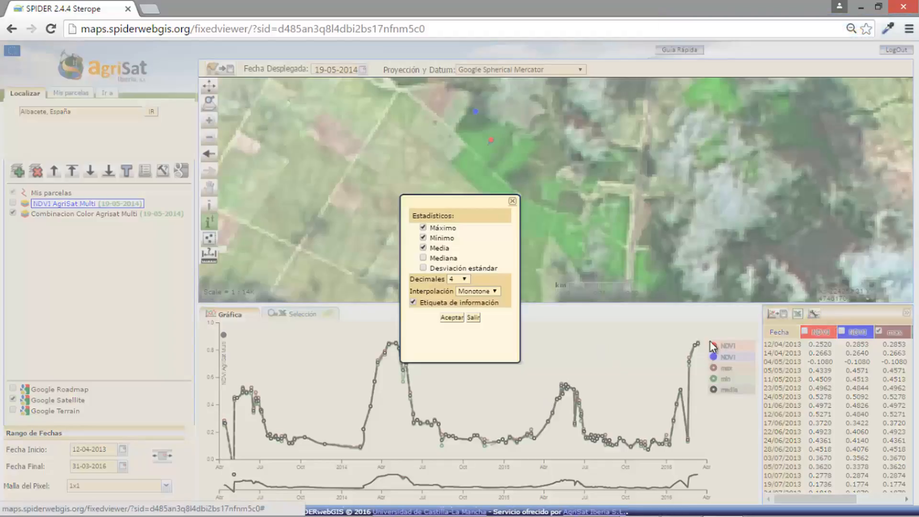
pyautogui.click(473, 317)
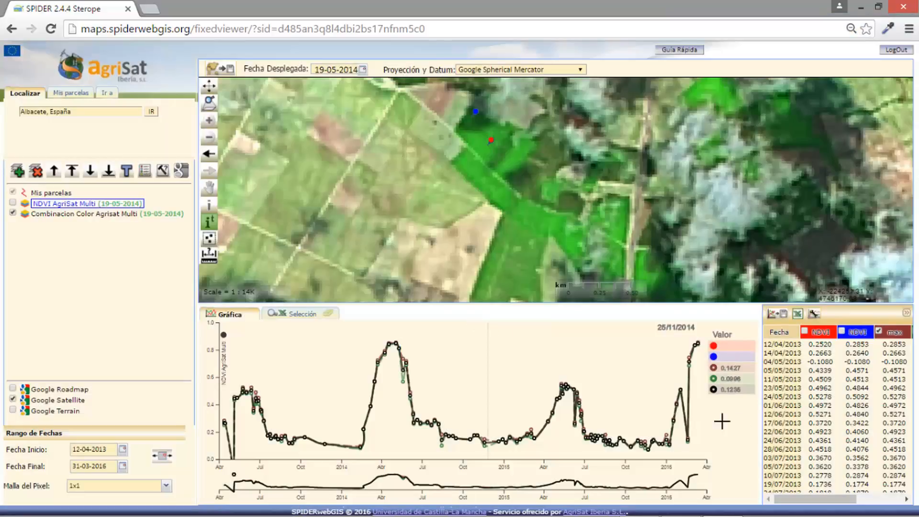
# Step: Export the chart data table to Excel and open Graphtable (4).xls in a maximised window, accepting the file format mismatch
pyautogui.click(797, 315)
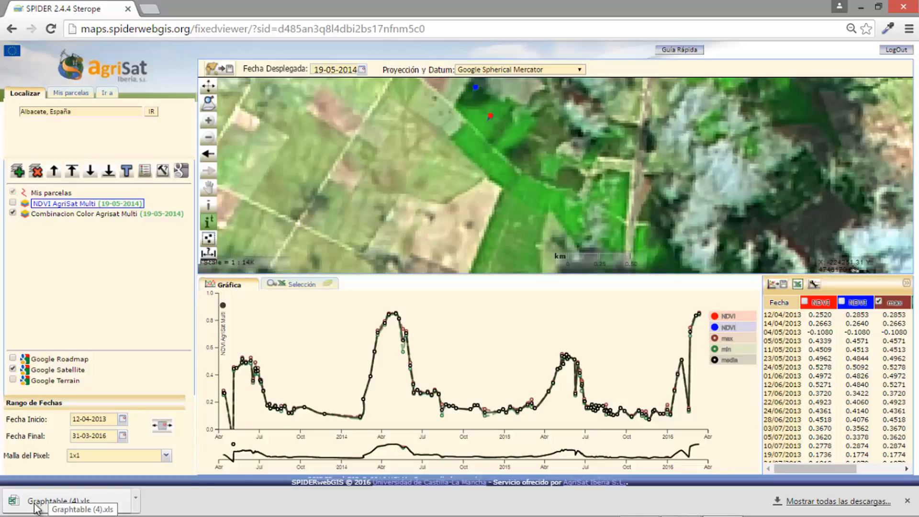
pyautogui.click(36, 506)
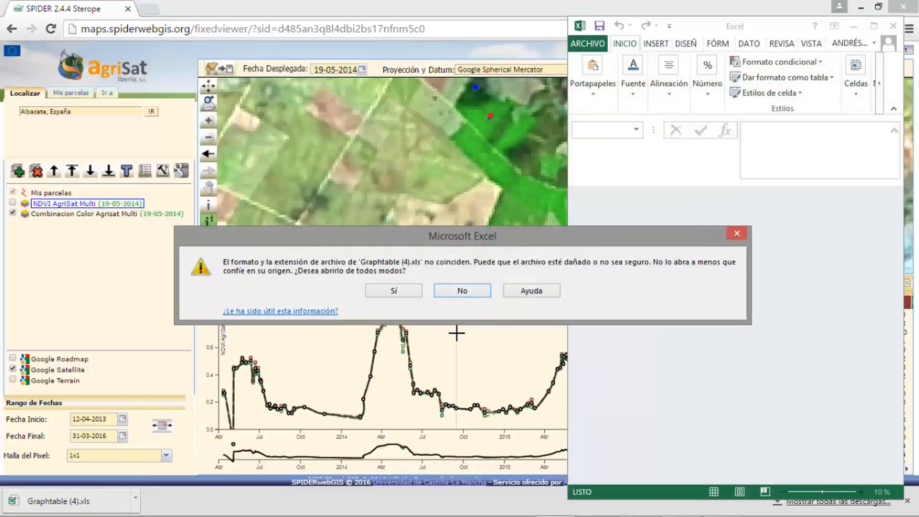
pyautogui.click(393, 290)
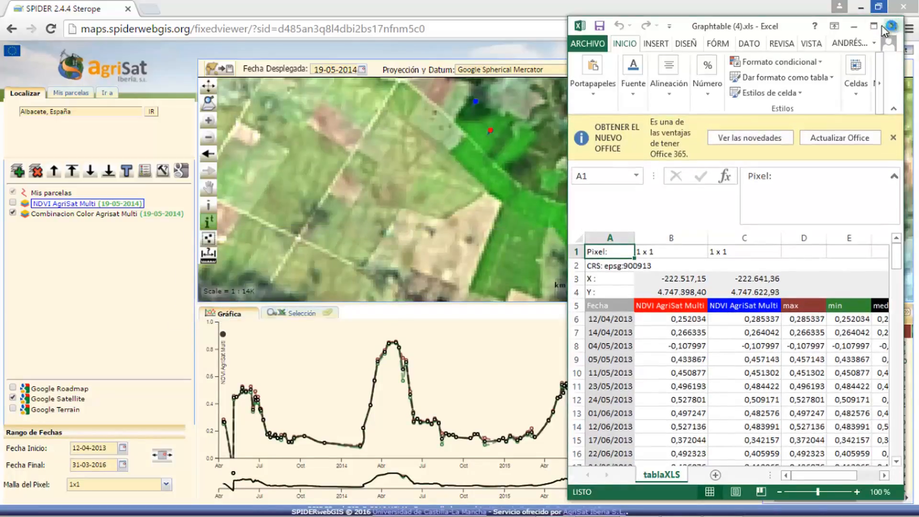
pyautogui.click(876, 27)
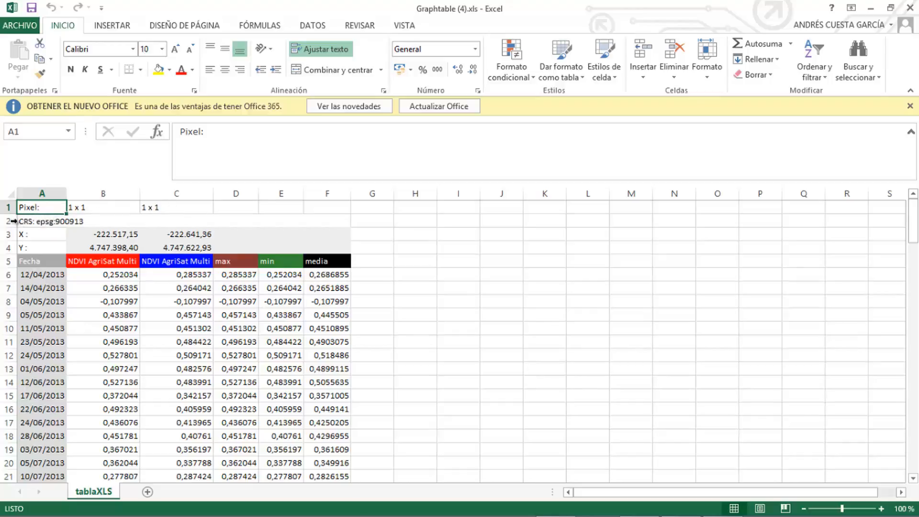
# Step: Examine the exported table's coordinate reference system and the X and Y coordinates of both NDVI pixels
pyautogui.click(36, 222)
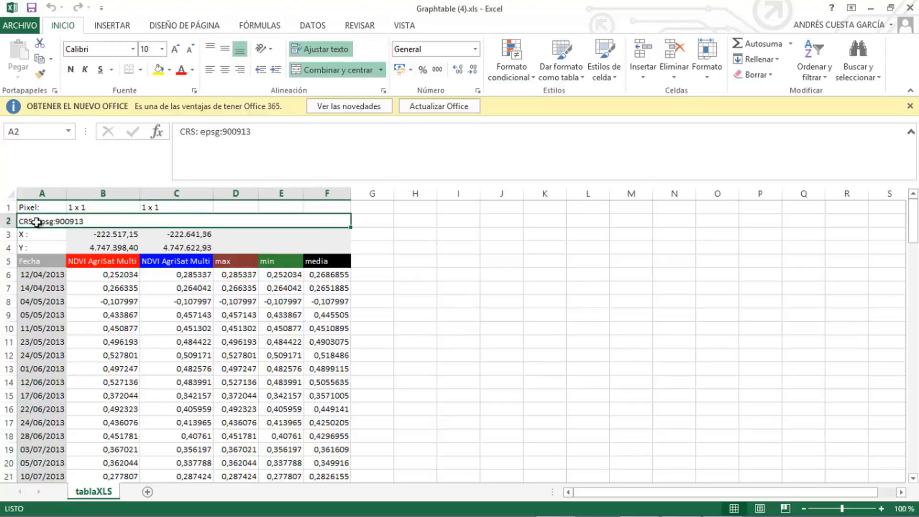
pyautogui.click(120, 247)
pyautogui.click(114, 233)
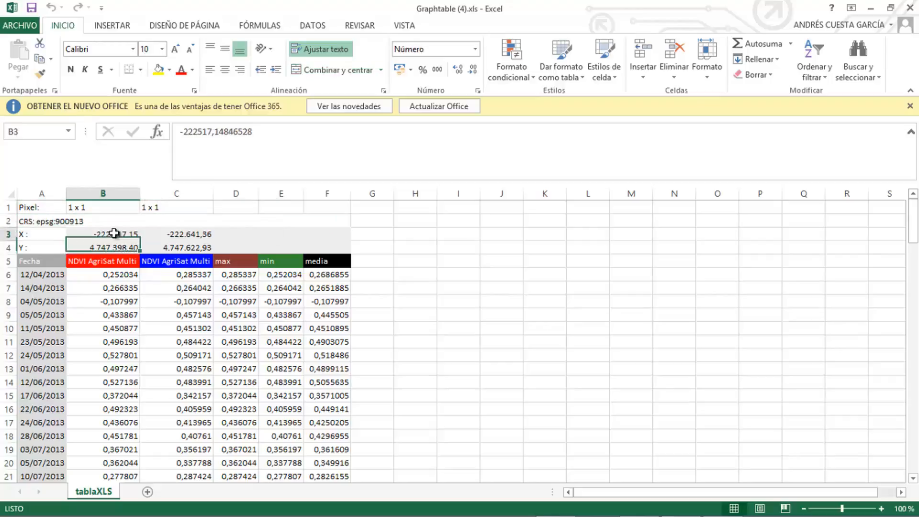
pyautogui.click(58, 221)
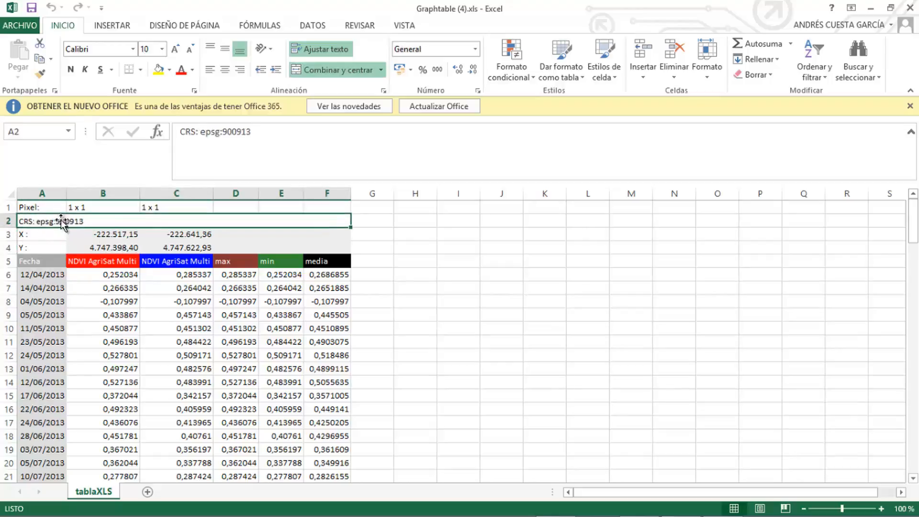
pyautogui.click(179, 250)
pyautogui.click(180, 233)
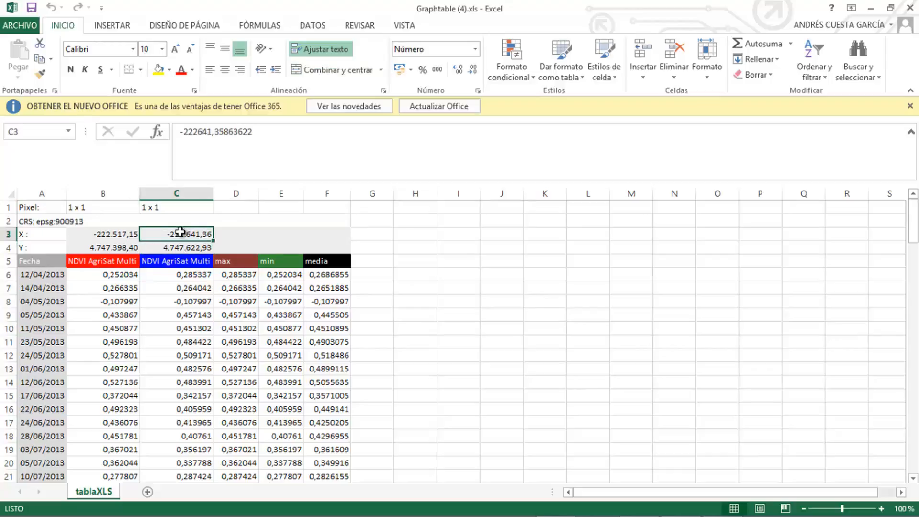
pyautogui.click(129, 247)
pyautogui.click(128, 235)
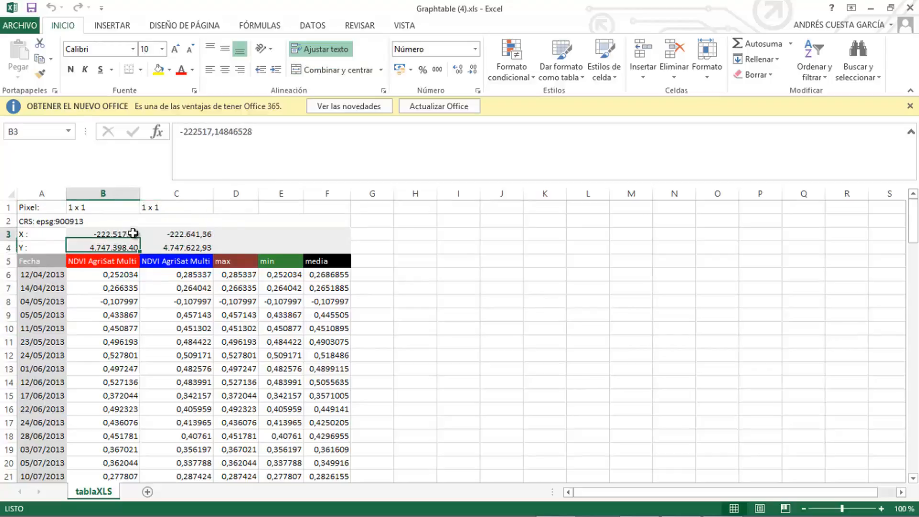
pyautogui.click(189, 235)
pyautogui.click(188, 248)
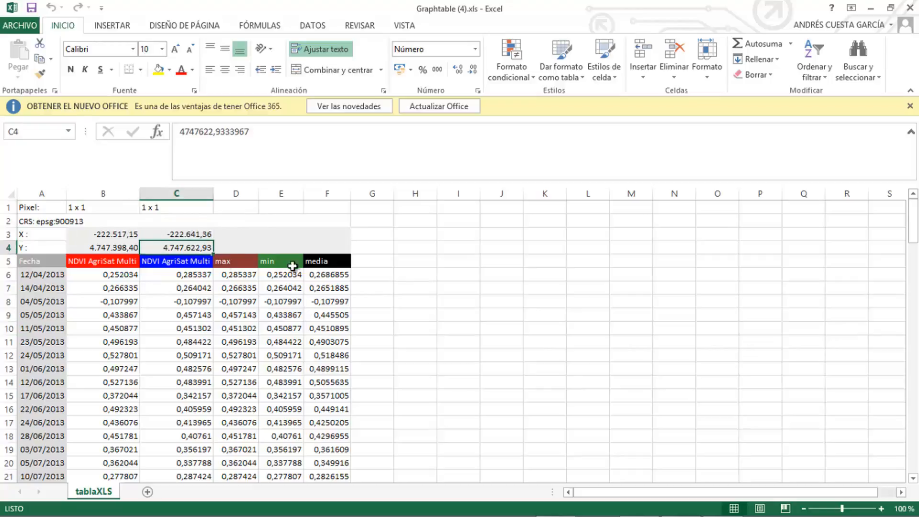
# Step: Review the exported dates and values, examining the shaded 19/05/2014 cell in the blue NDVI series and the table's column headings
pyautogui.click(411, 318)
pyautogui.scroll(-11, 407, 324)
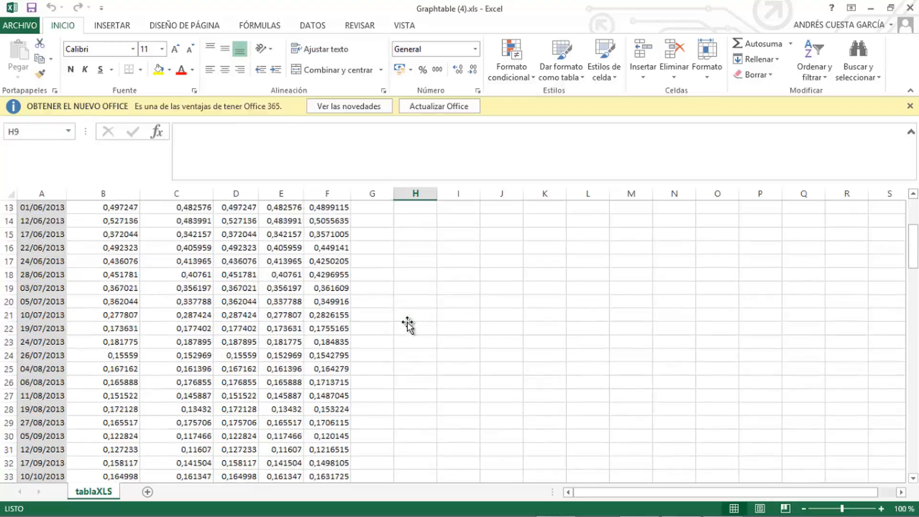
pyautogui.scroll(-1, 407, 324)
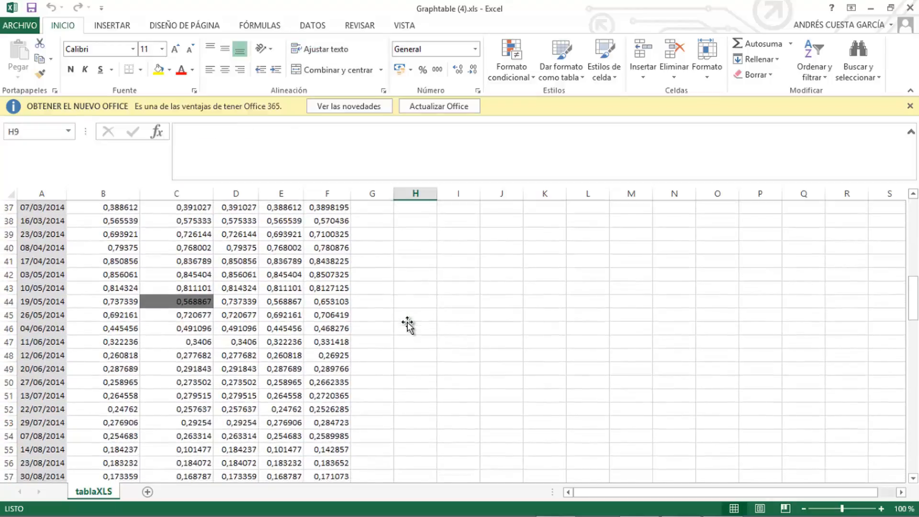
pyautogui.scroll(1, 407, 324)
pyautogui.click(155, 341)
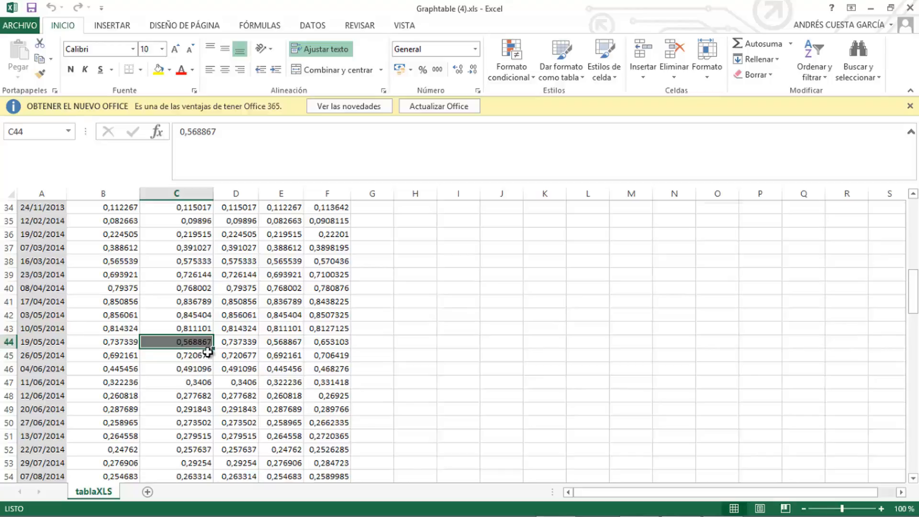
pyautogui.scroll(11, 201, 334)
pyautogui.scroll(-5, 192, 286)
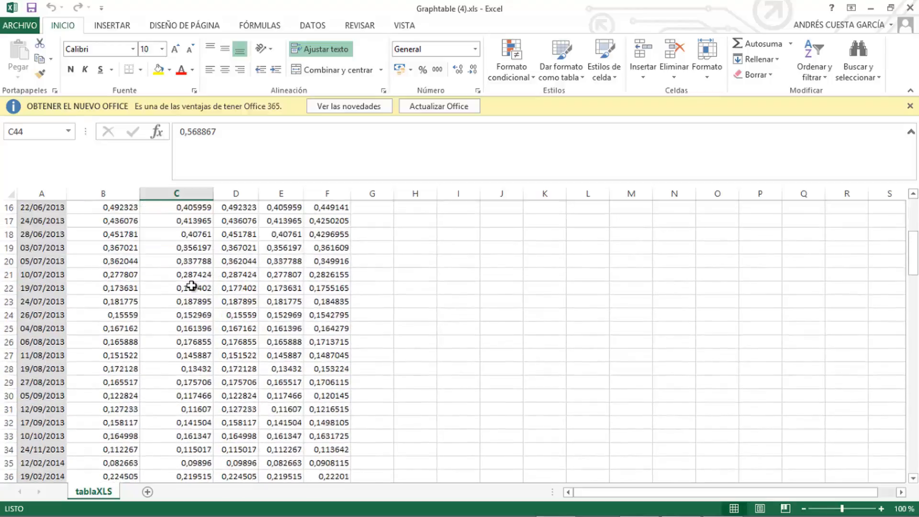
pyautogui.scroll(-6, 191, 286)
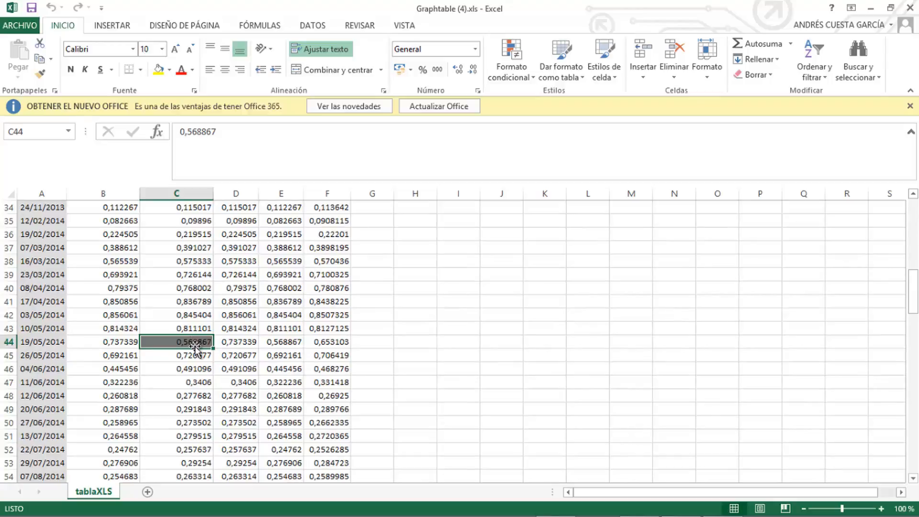
pyautogui.scroll(11, 195, 345)
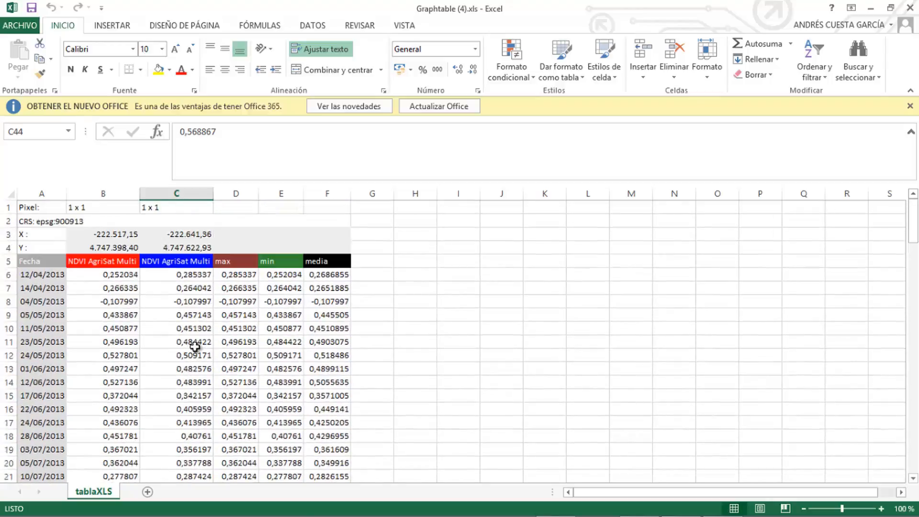
pyautogui.scroll(-11, 195, 345)
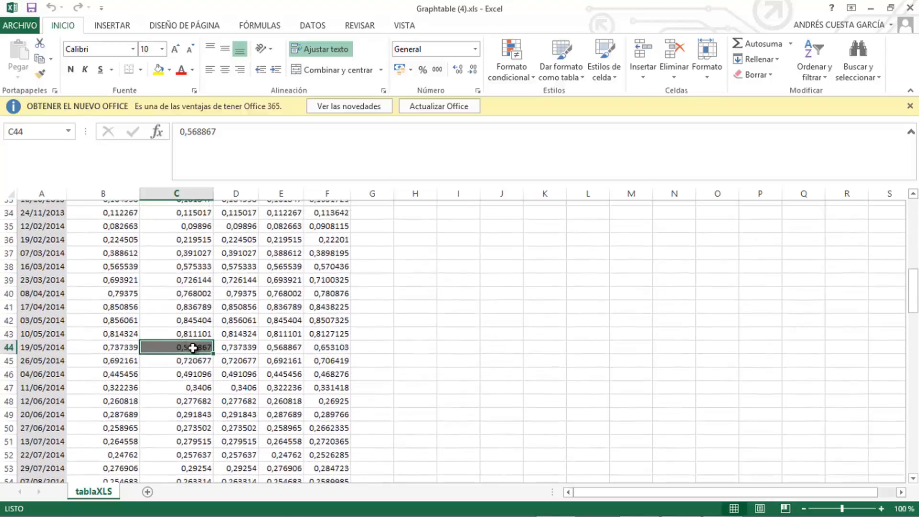
pyautogui.scroll(11, 193, 347)
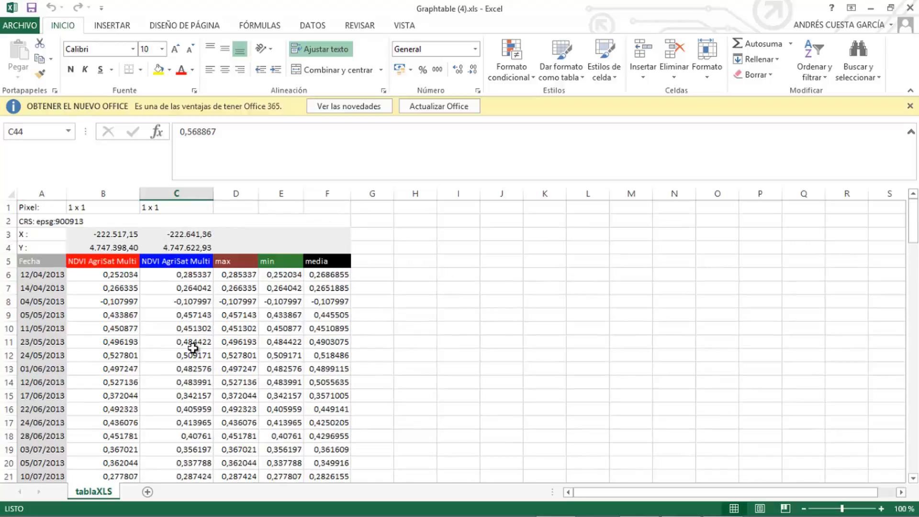
pyautogui.scroll(-12, 193, 348)
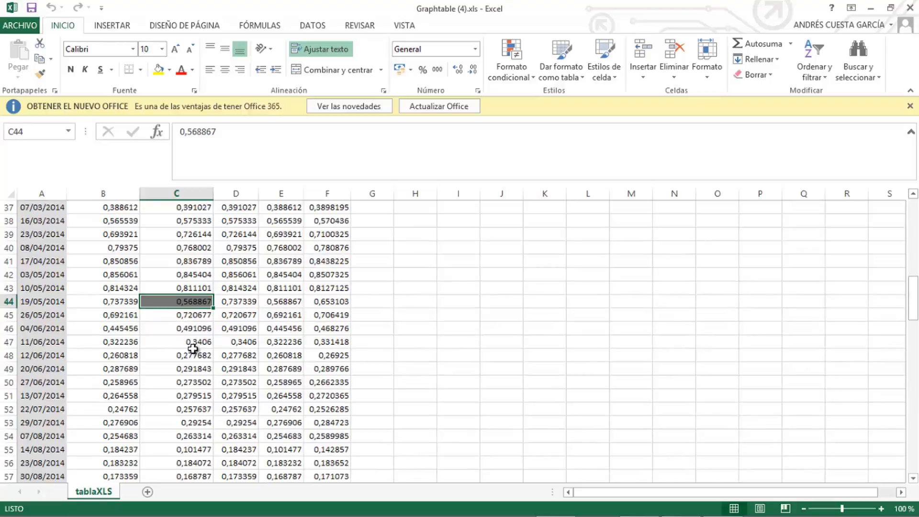
pyautogui.scroll(4, 193, 344)
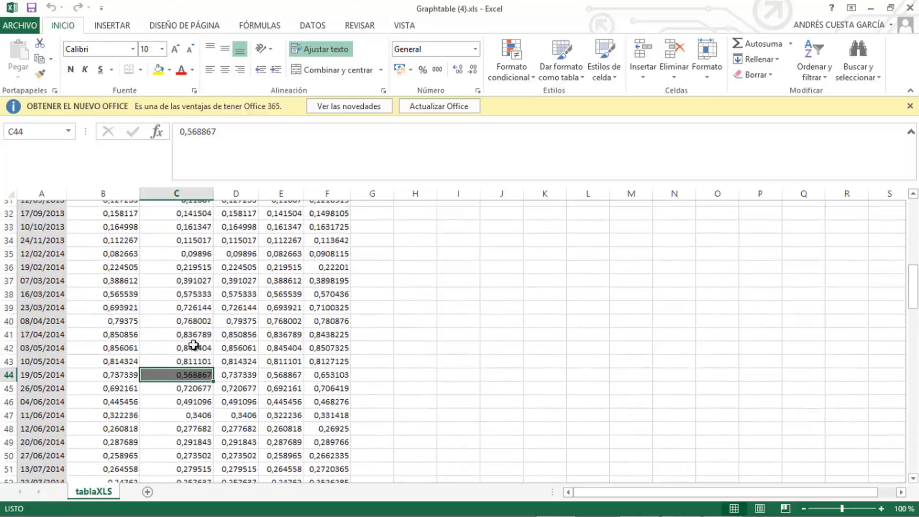
pyautogui.scroll(-2, 193, 344)
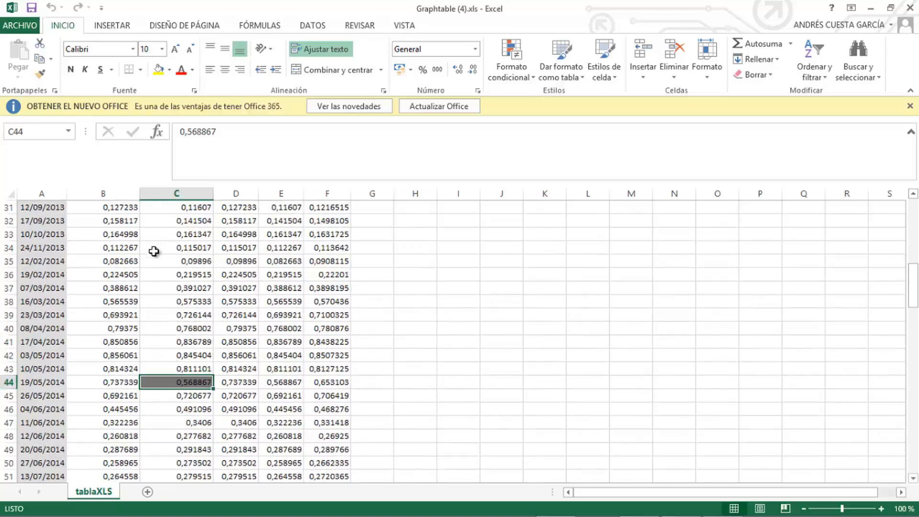
pyautogui.scroll(3, 194, 340)
pyautogui.scroll(7, 194, 341)
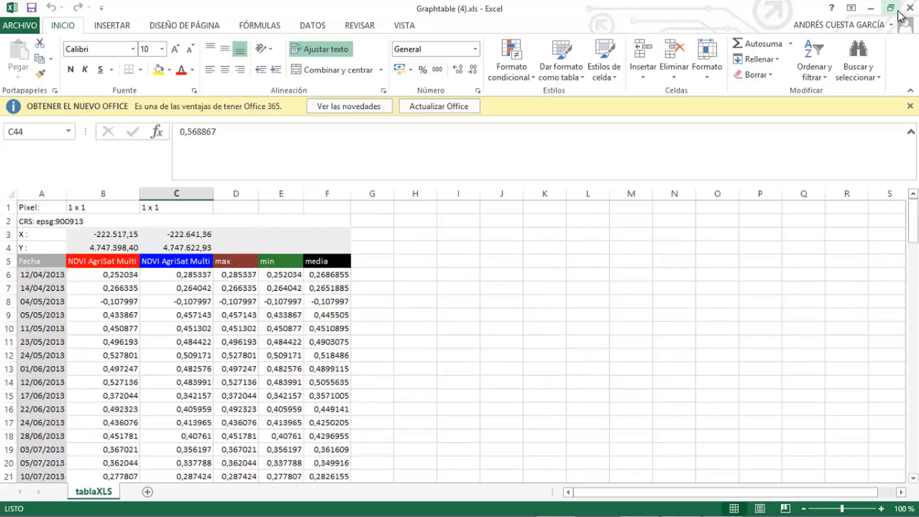
# Step: Switch back to the SPIDER viewer, disable the Máximo, Mínimo and Media statistics and set Decimales to 2
pyautogui.click(873, 9)
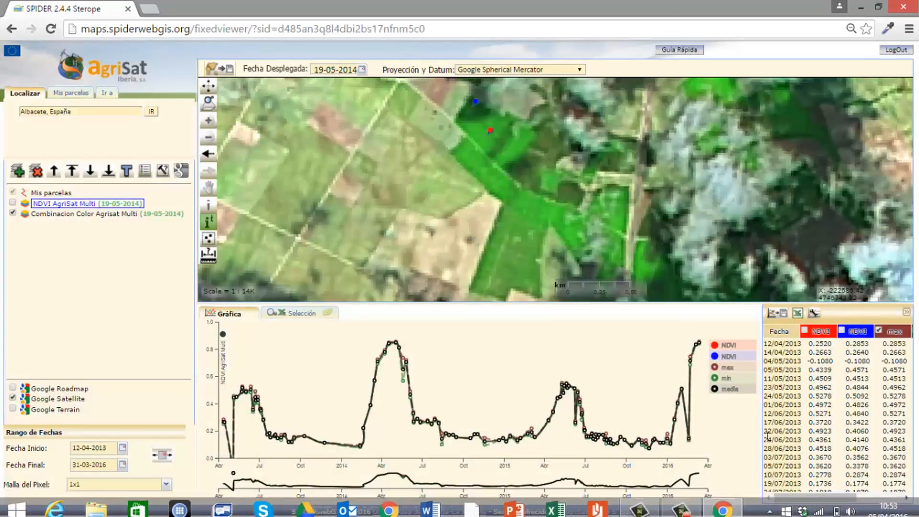
pyautogui.moveTo(789, 499); pyautogui.dragTo(842, 499)
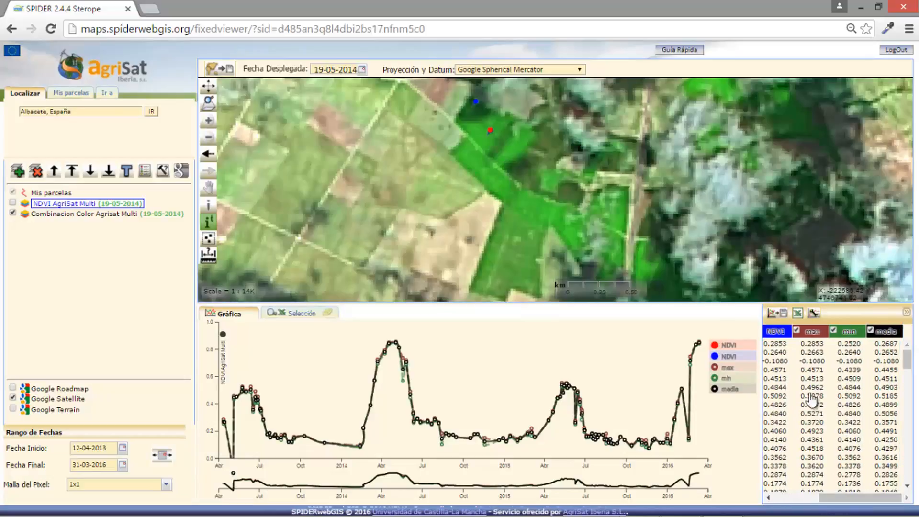
pyautogui.click(814, 313)
pyautogui.click(423, 227)
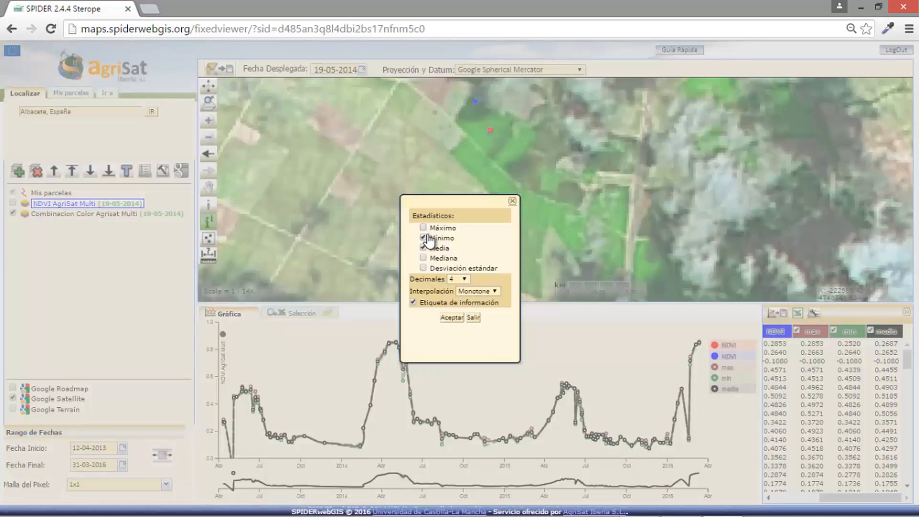
pyautogui.click(424, 237)
pyautogui.click(424, 248)
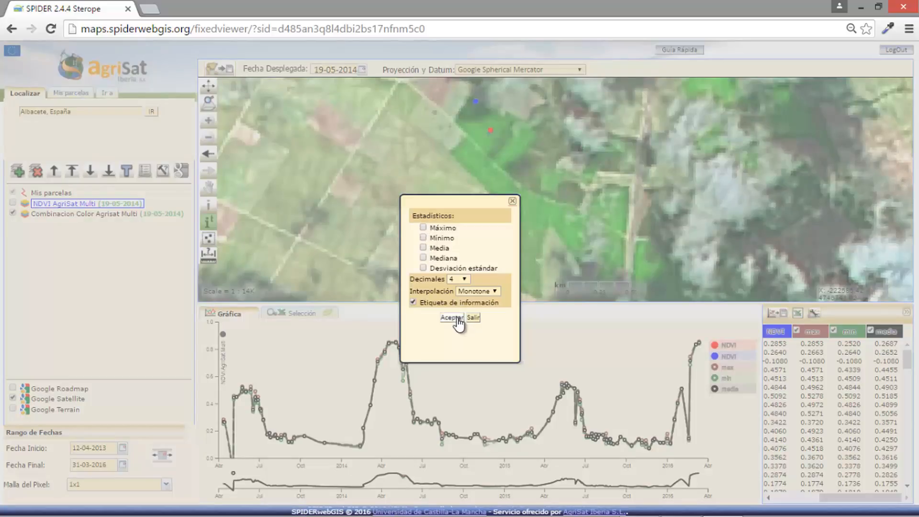
pyautogui.click(462, 278)
pyautogui.click(458, 309)
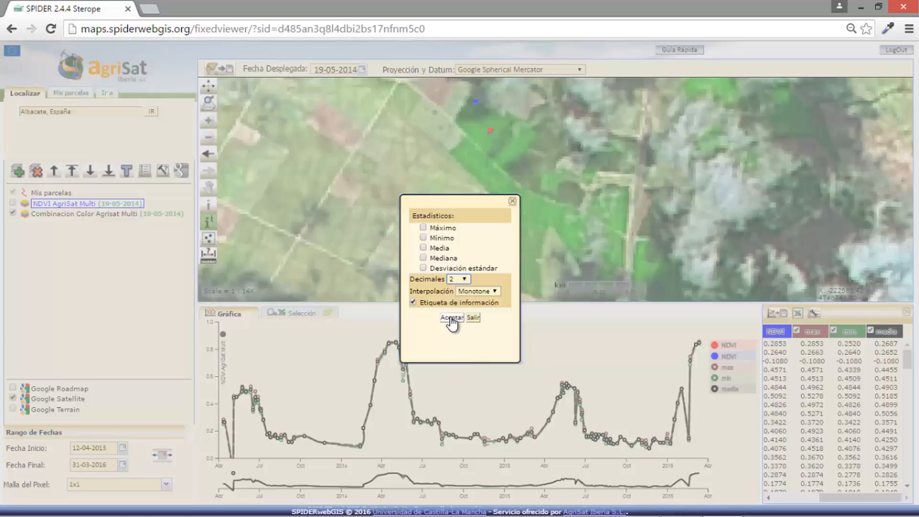
pyautogui.click(451, 319)
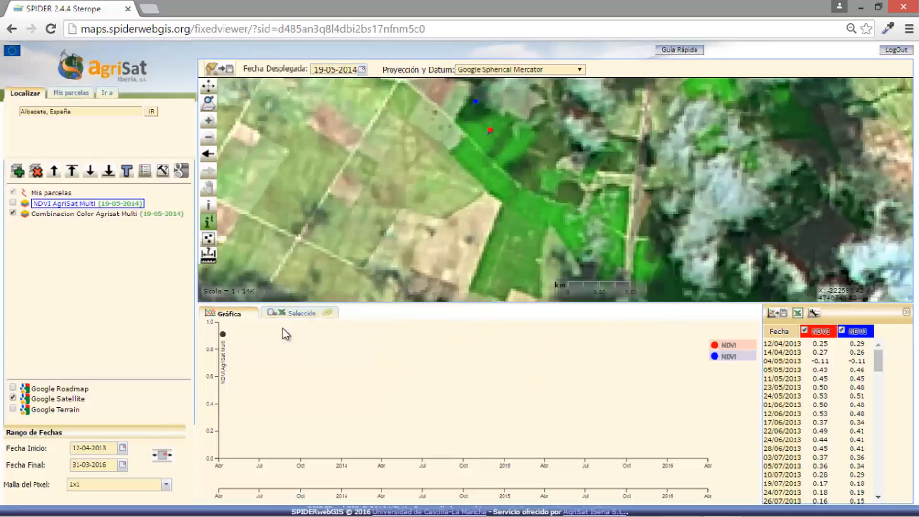
# Step: Show both the red and blue NDVI series on the chart and inspect the blue 09/06/2015 point
pyautogui.click(805, 330)
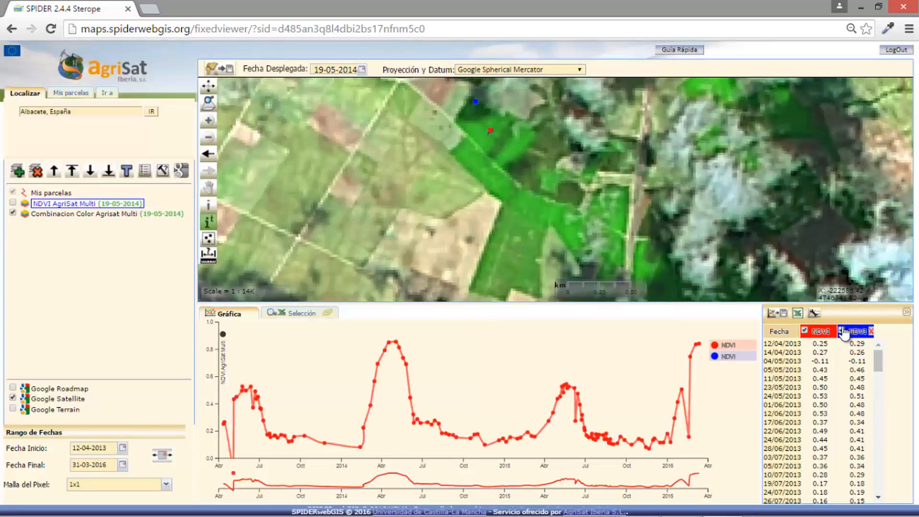
pyautogui.click(842, 331)
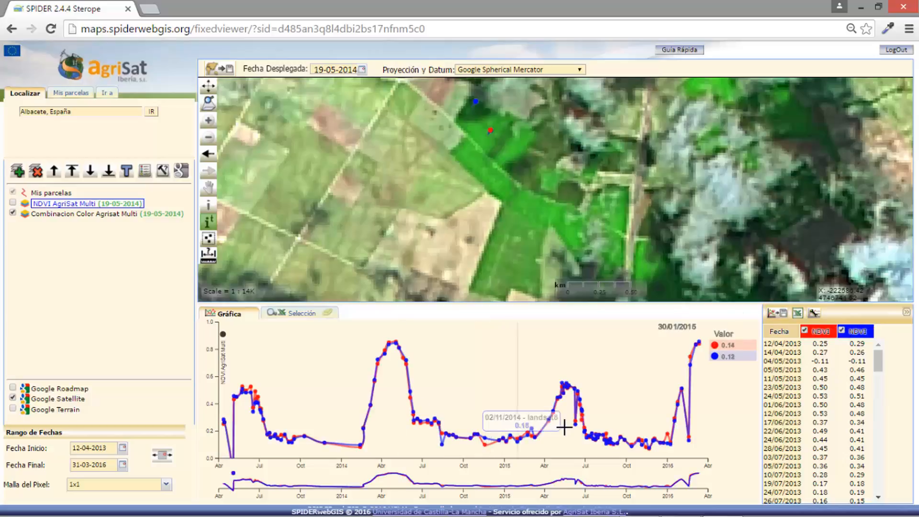
pyautogui.moveTo(576, 427)
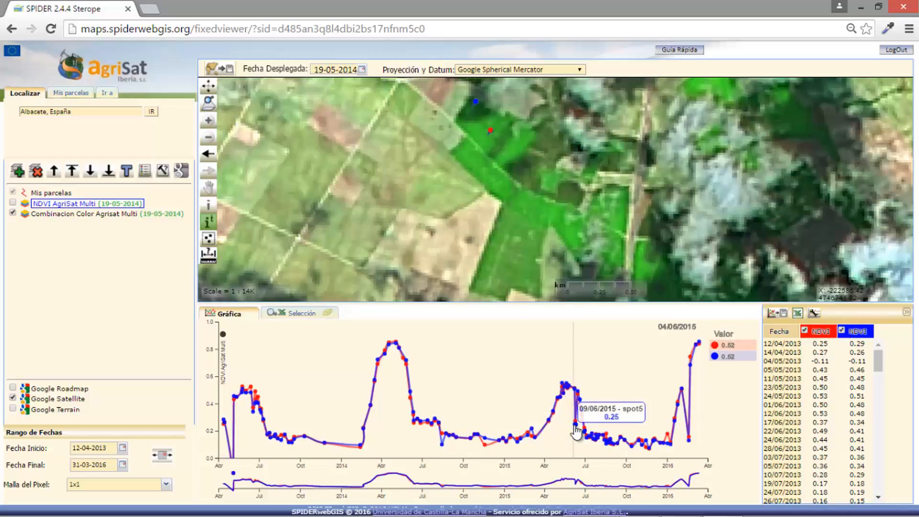